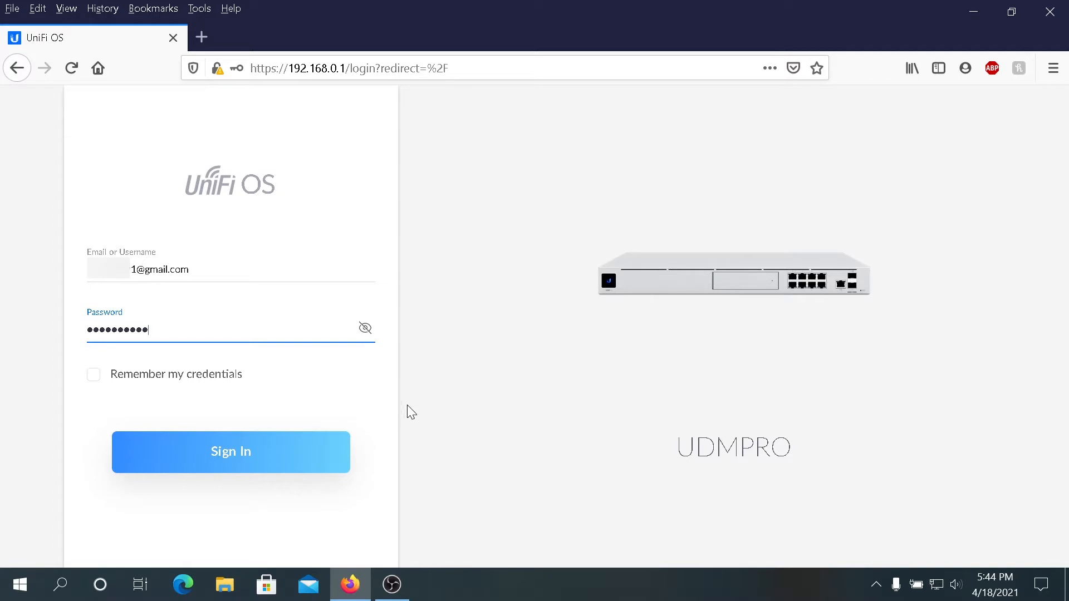
- Sign in to the UniFi OS console with the entered credentials and decline saving the password in the browser
{"action": "left_click", "coordinate": [270, 455]}
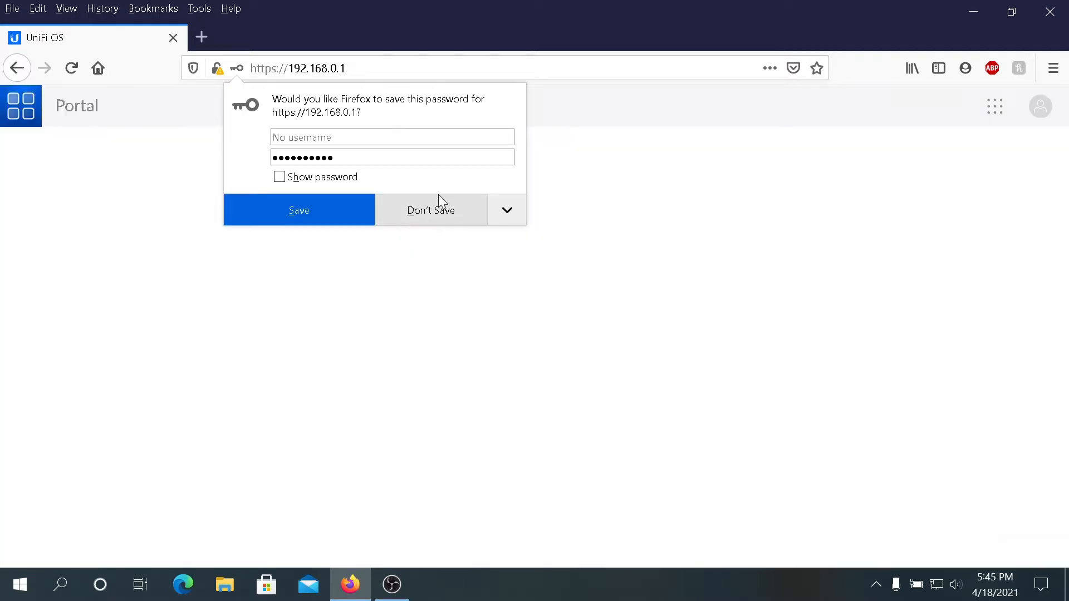
{"action": "left_click", "coordinate": [440, 210]}
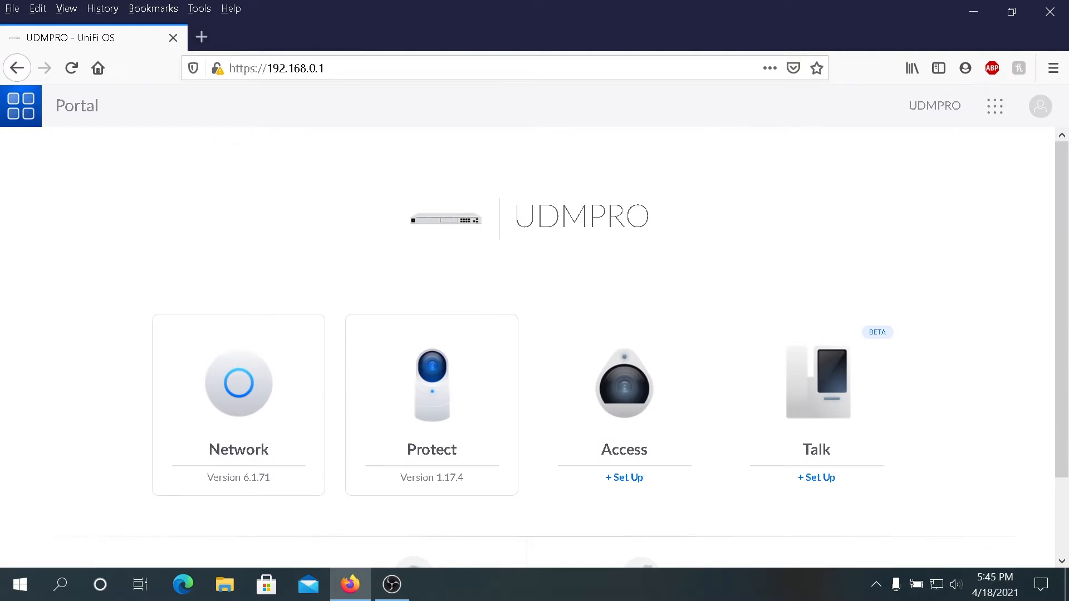
- Look at the portal's application switcher and the account options, then close them
{"action": "left_click", "coordinate": [992, 109]}
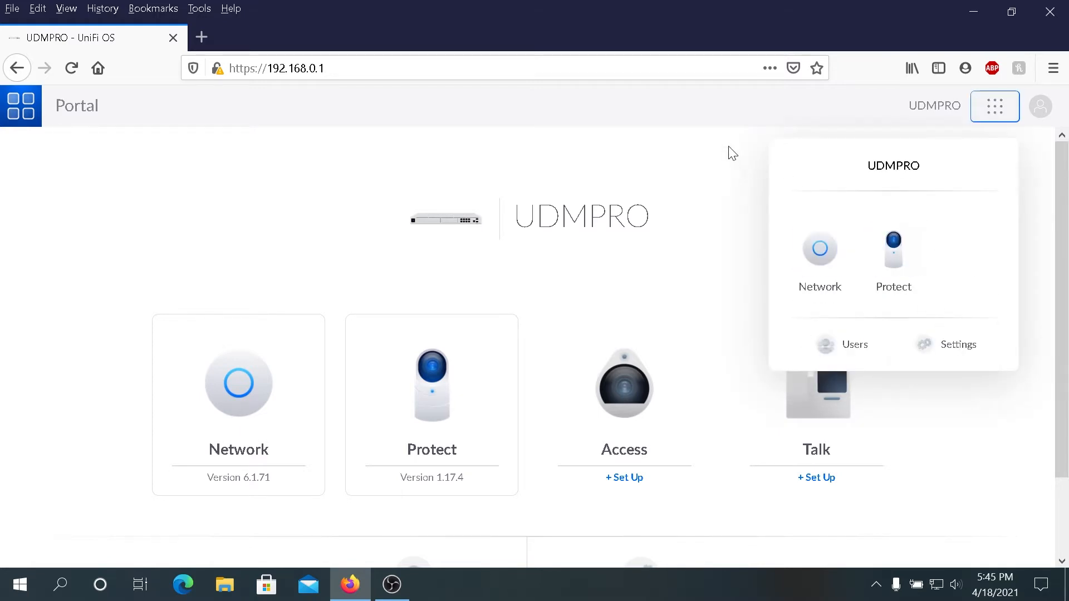
{"action": "left_click", "coordinate": [1036, 109]}
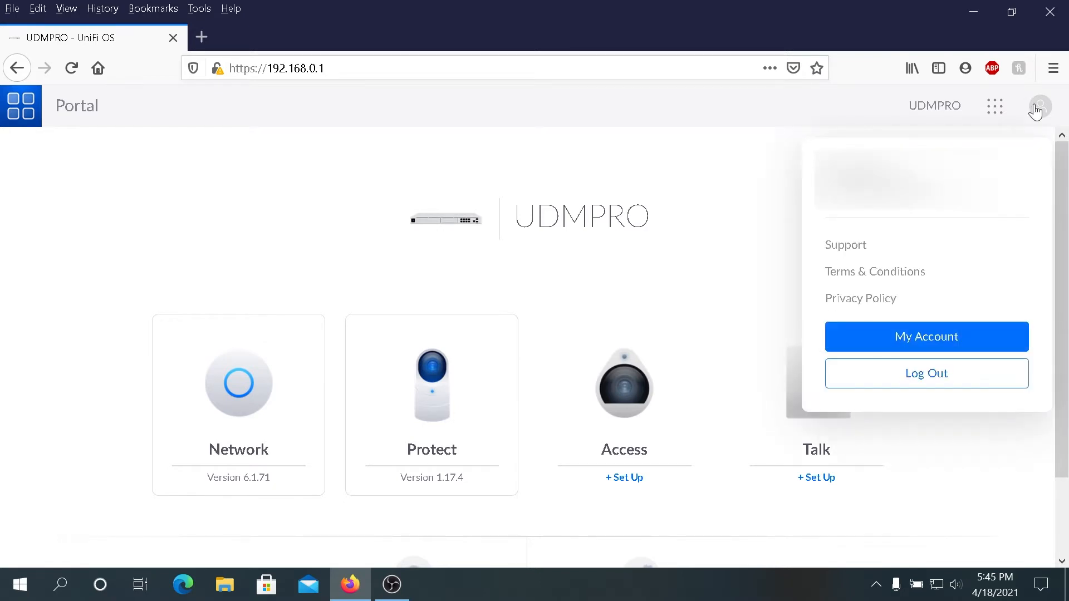
{"action": "left_click", "coordinate": [1035, 110]}
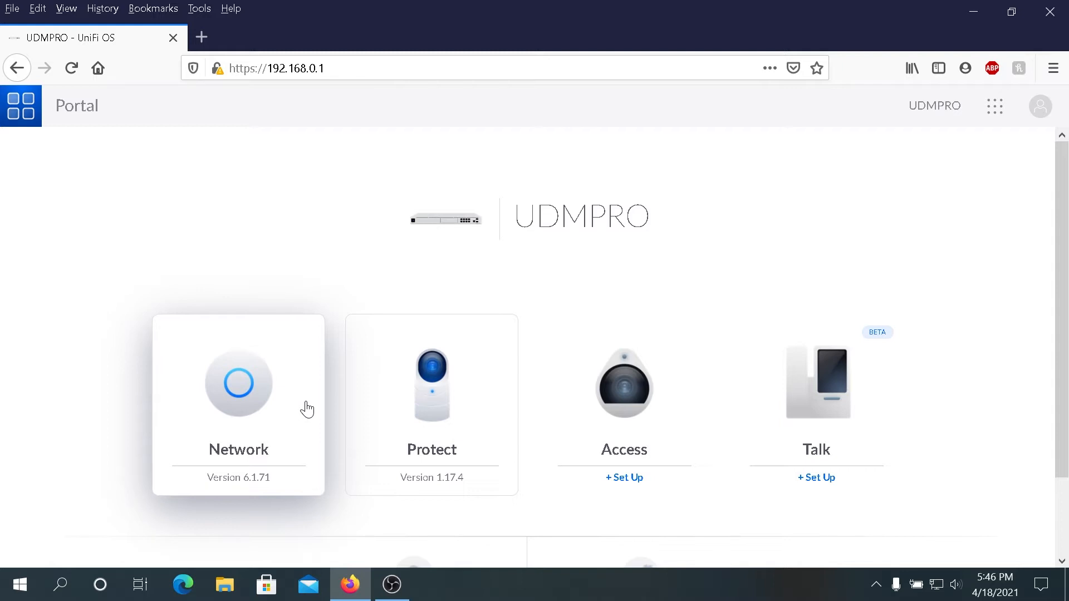
- View the console's Users page and return to the portal
{"action": "scroll", "coordinate": [307, 409], "scroll_direction": "down", "scroll_amount": 3}
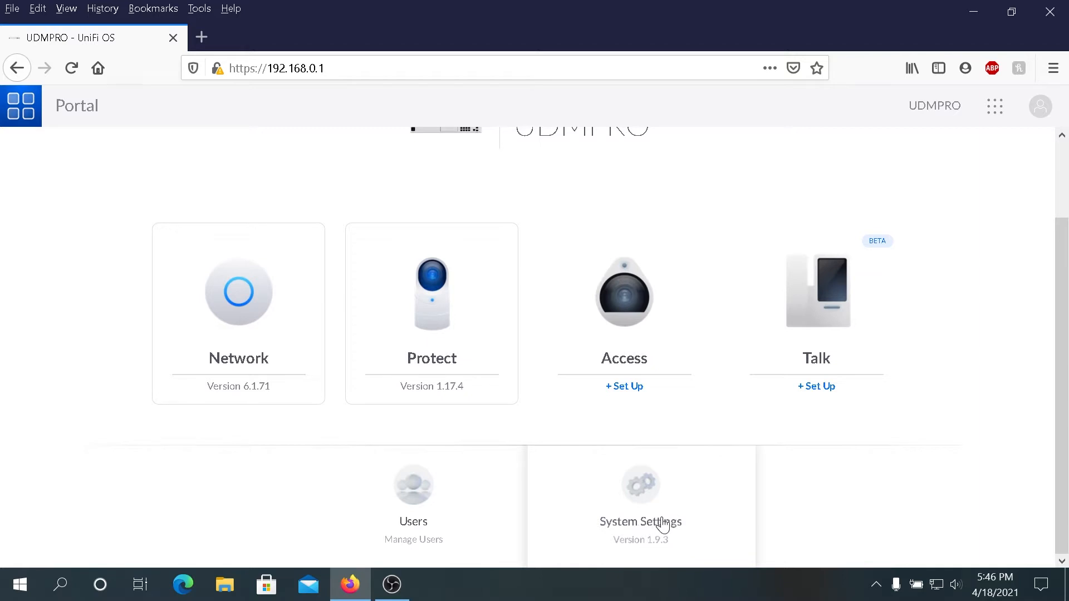
{"action": "left_click", "coordinate": [441, 528]}
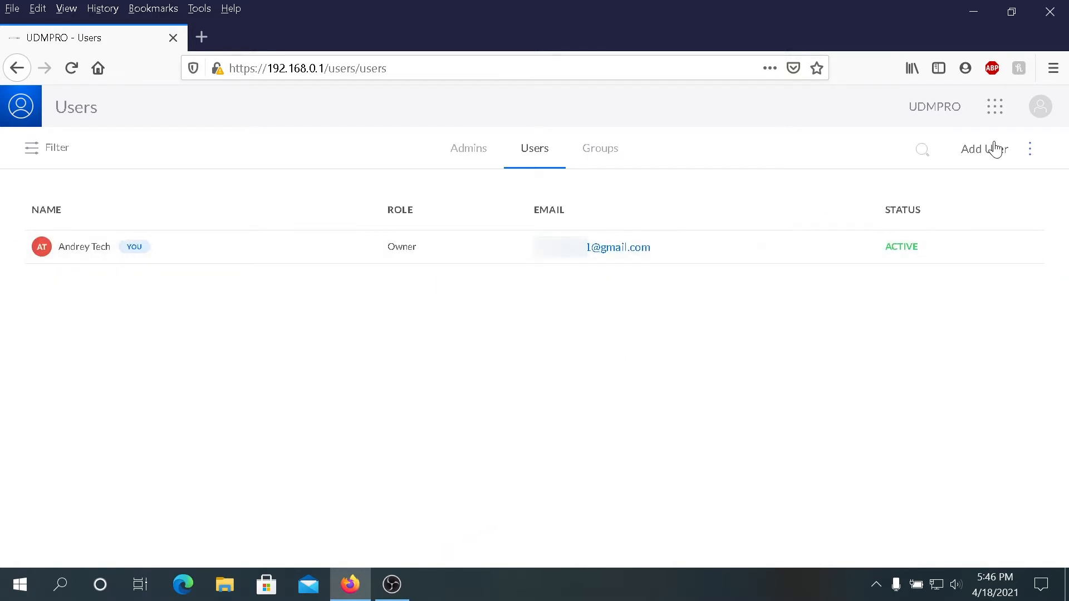
{"action": "left_click", "coordinate": [16, 68]}
- Examine the console's general system settings, including device details, performance, hardware specs and storage capacity
{"action": "scroll", "coordinate": [559, 398], "scroll_direction": "down", "scroll_amount": 2}
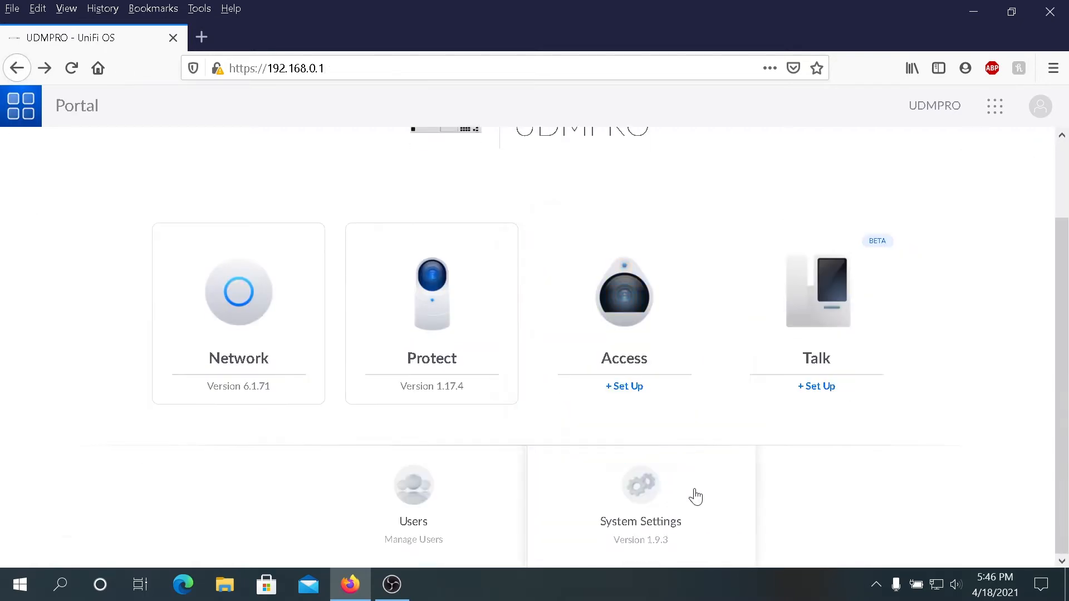
{"action": "left_click", "coordinate": [671, 503]}
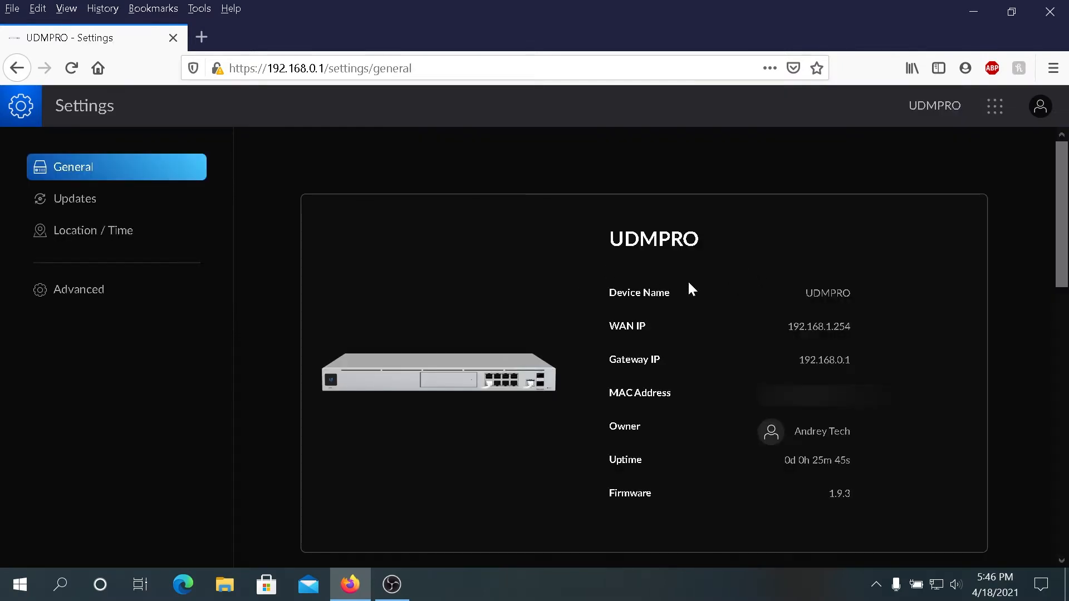
{"action": "scroll", "coordinate": [692, 283], "scroll_direction": "down", "scroll_amount": 5}
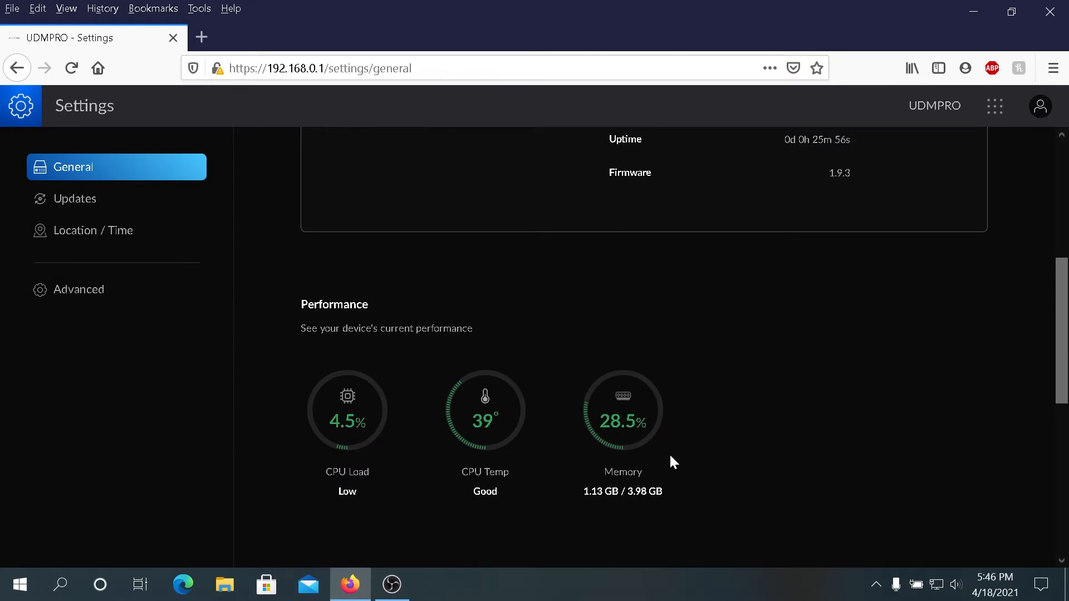
{"action": "scroll", "coordinate": [634, 467], "scroll_direction": "down", "scroll_amount": 4}
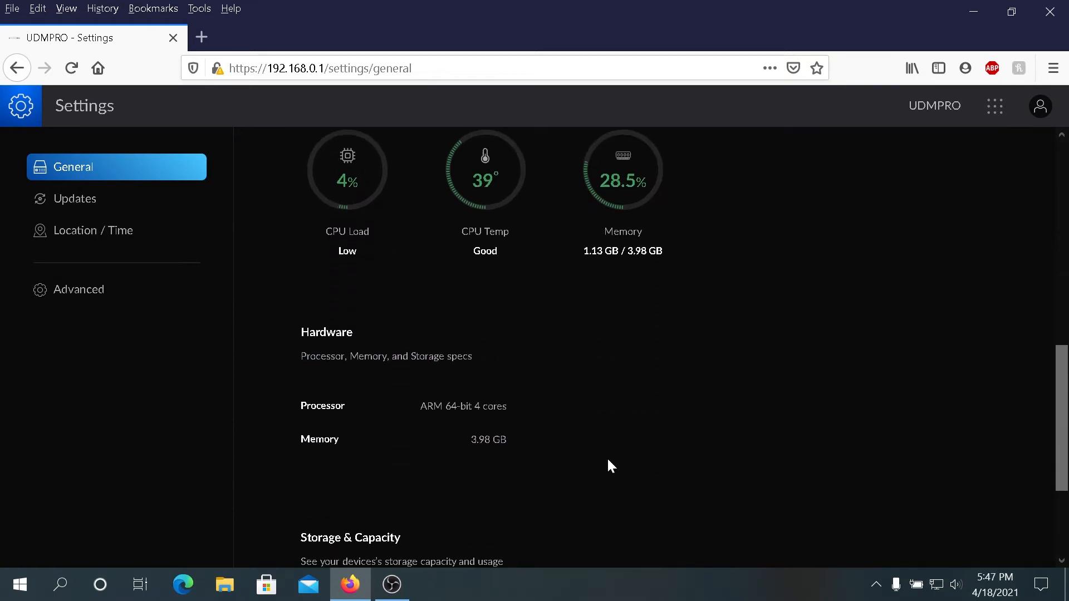
{"action": "scroll", "coordinate": [379, 377], "scroll_direction": "down", "scroll_amount": 1}
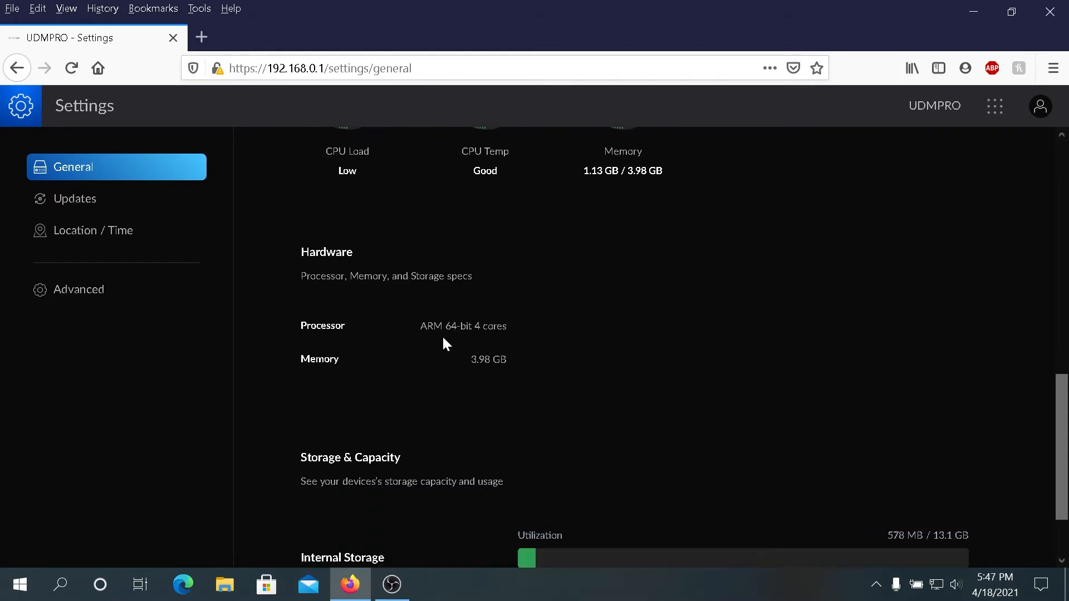
{"action": "scroll", "coordinate": [542, 365], "scroll_direction": "down", "scroll_amount": 1}
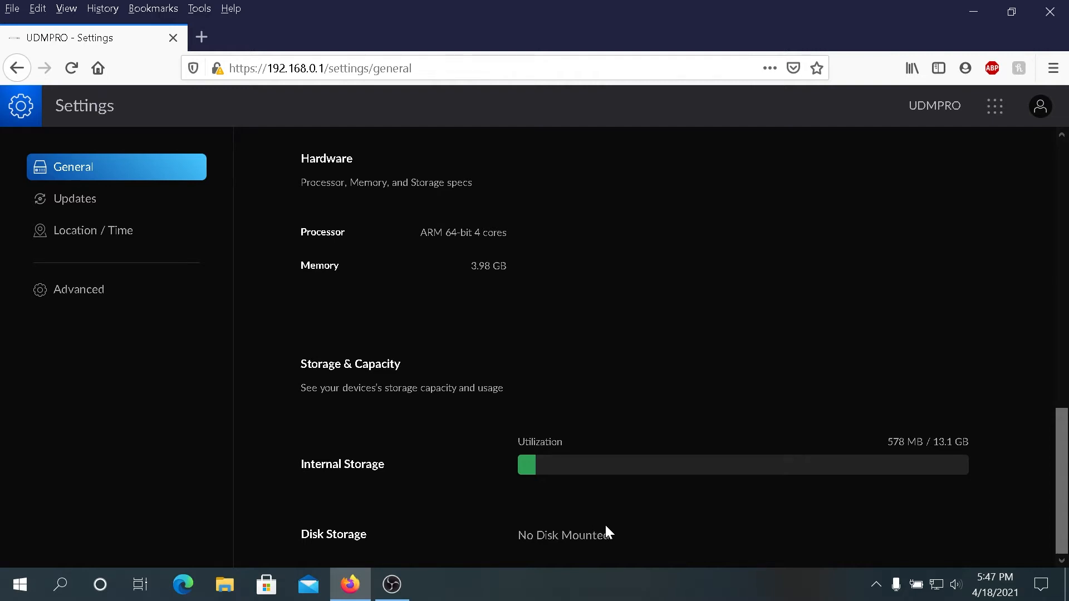
- Review the update settings for the console firmware and applications, including the auto-update options and schedule
{"action": "left_click", "coordinate": [93, 199]}
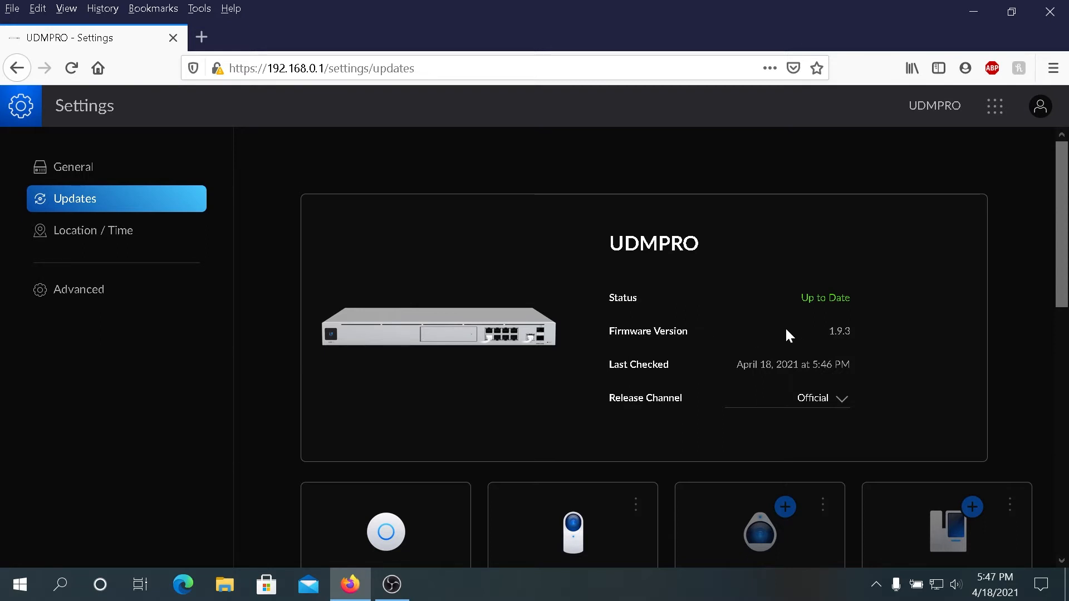
{"action": "scroll", "coordinate": [884, 367], "scroll_direction": "down", "scroll_amount": 5}
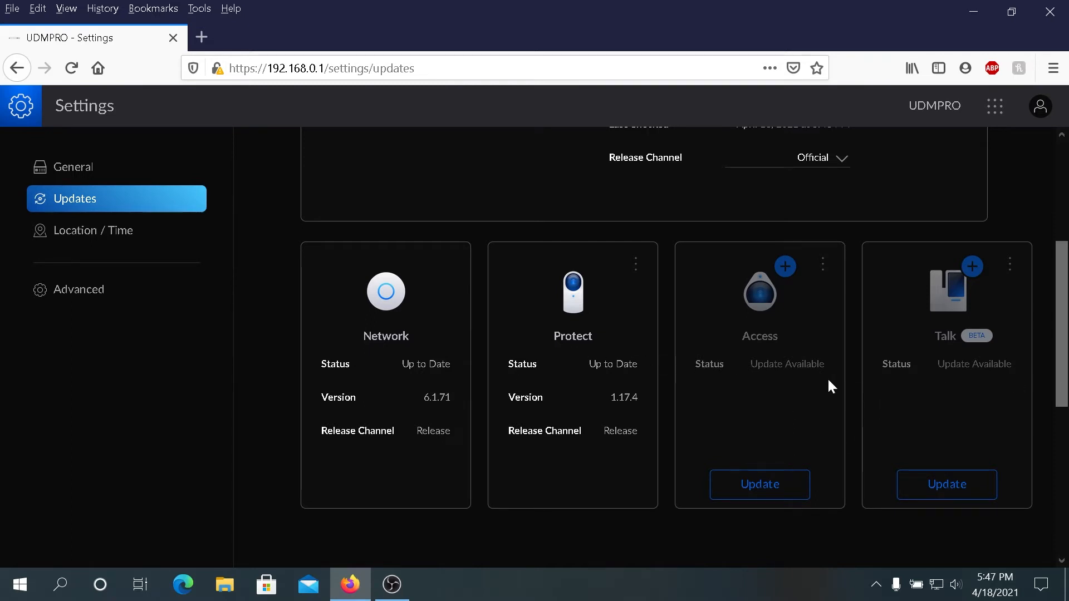
{"action": "scroll", "coordinate": [807, 385], "scroll_direction": "down", "scroll_amount": 6}
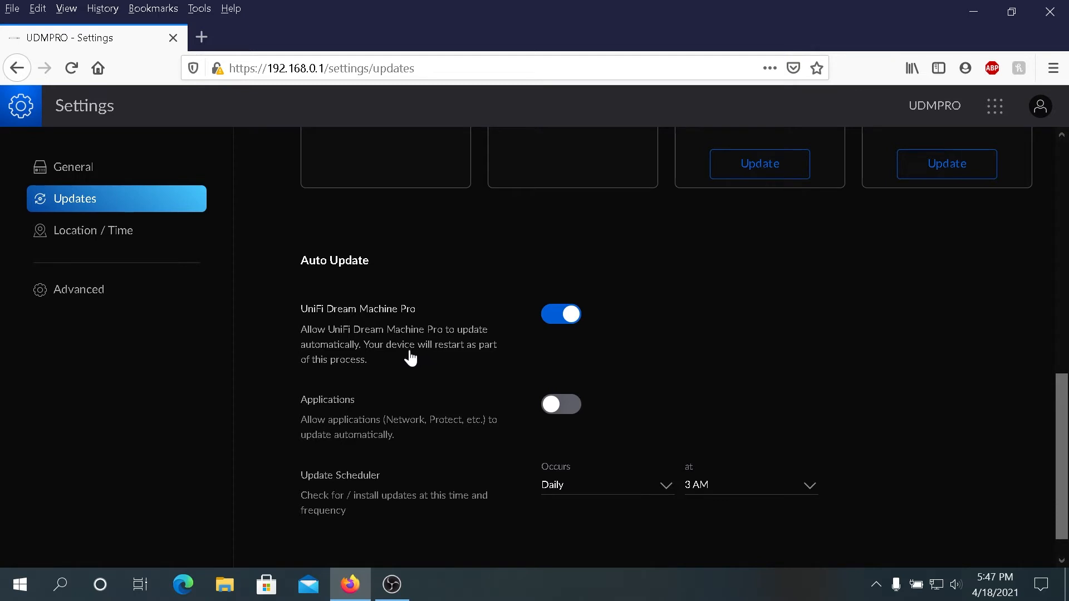
{"action": "scroll", "coordinate": [429, 356], "scroll_direction": "down", "scroll_amount": 1}
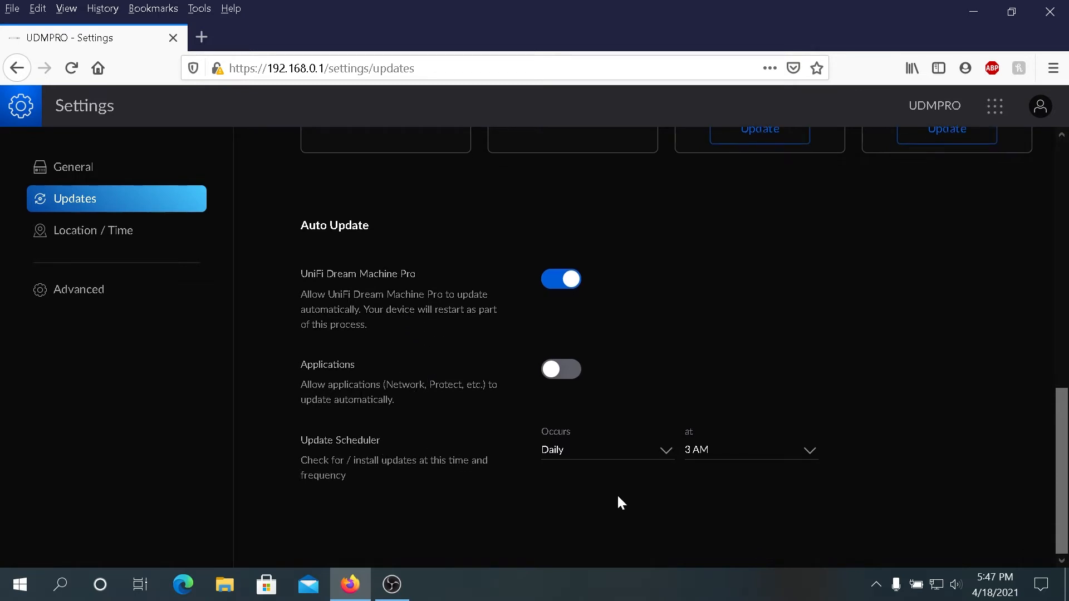
- View the Location / Time settings and deny the browser's location access request
{"action": "left_click", "coordinate": [136, 238]}
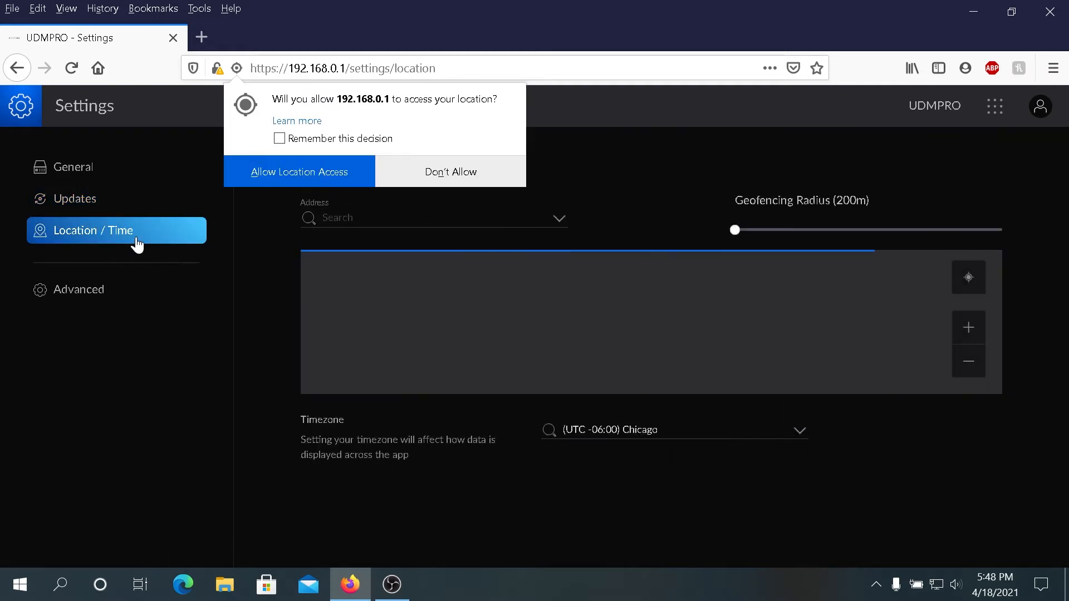
{"action": "left_click", "coordinate": [451, 171]}
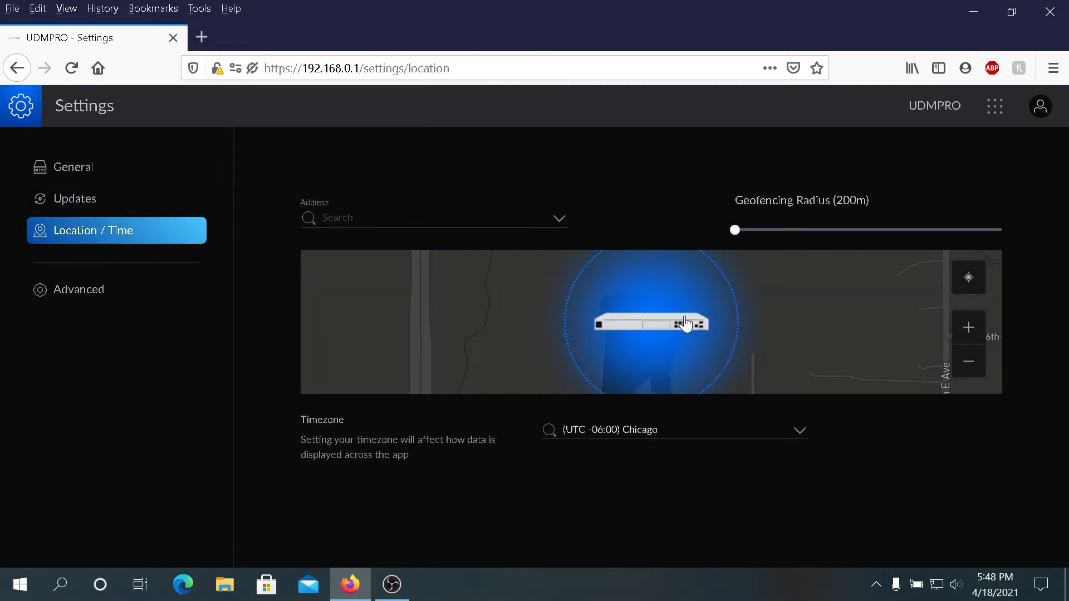
- Review the advanced system settings, from SSH, remote access and analytics through the device controls
{"action": "left_click", "coordinate": [88, 290]}
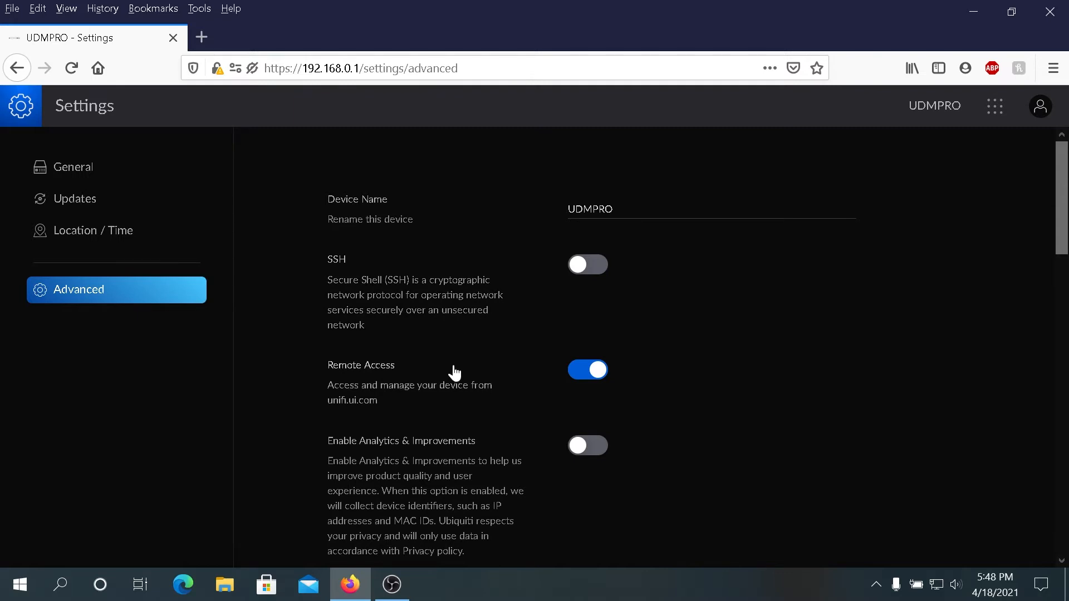
{"action": "scroll", "coordinate": [454, 370], "scroll_direction": "down", "scroll_amount": 3}
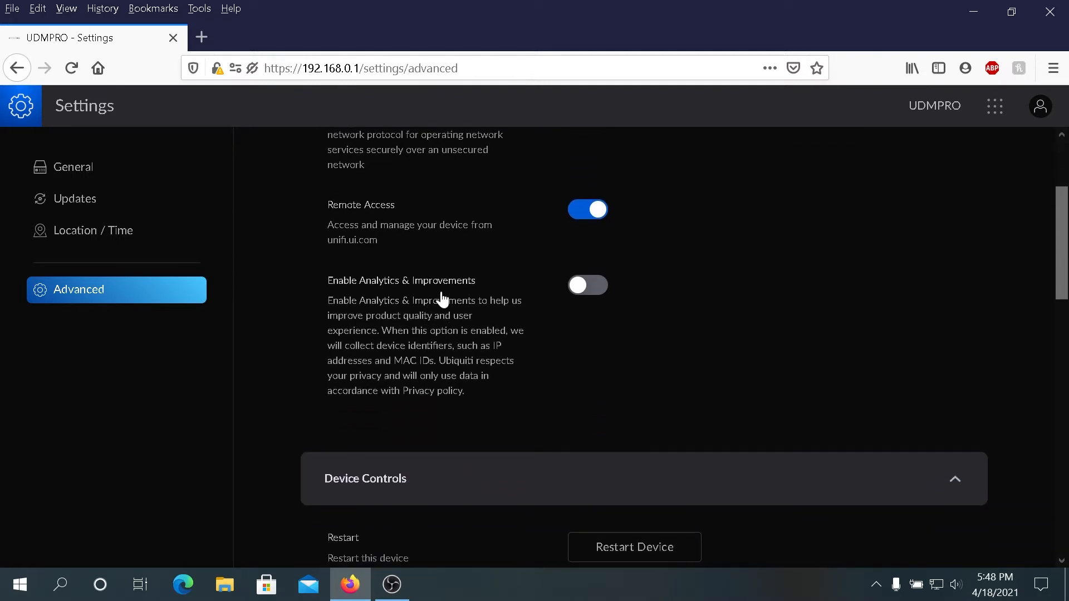
{"action": "scroll", "coordinate": [462, 303], "scroll_direction": "down", "scroll_amount": 3}
{"action": "scroll", "coordinate": [518, 317], "scroll_direction": "down", "scroll_amount": 3}
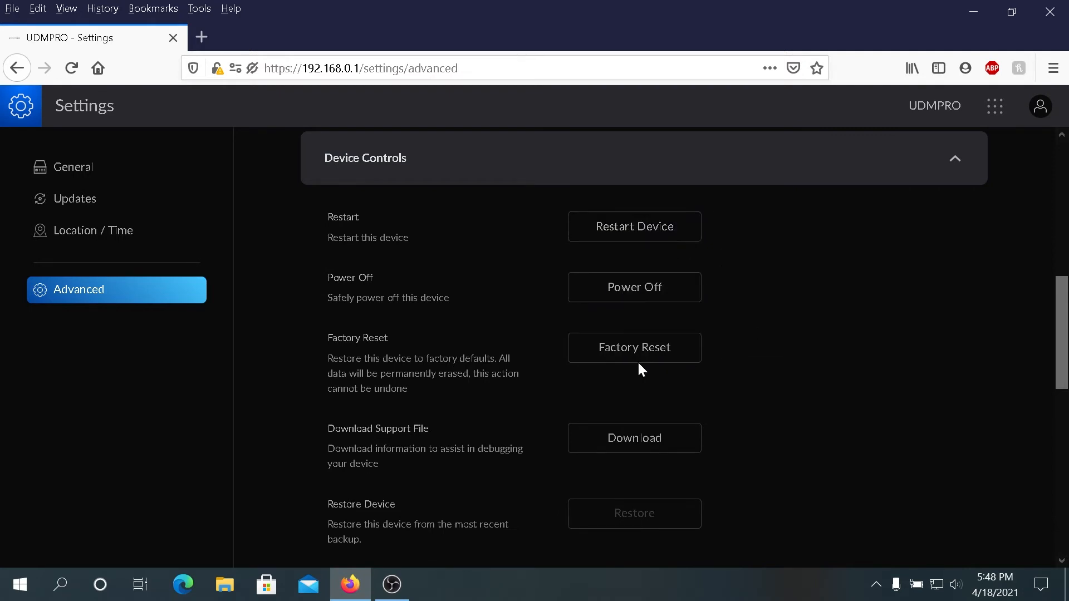
{"action": "scroll", "coordinate": [639, 369], "scroll_direction": "down", "scroll_amount": 2}
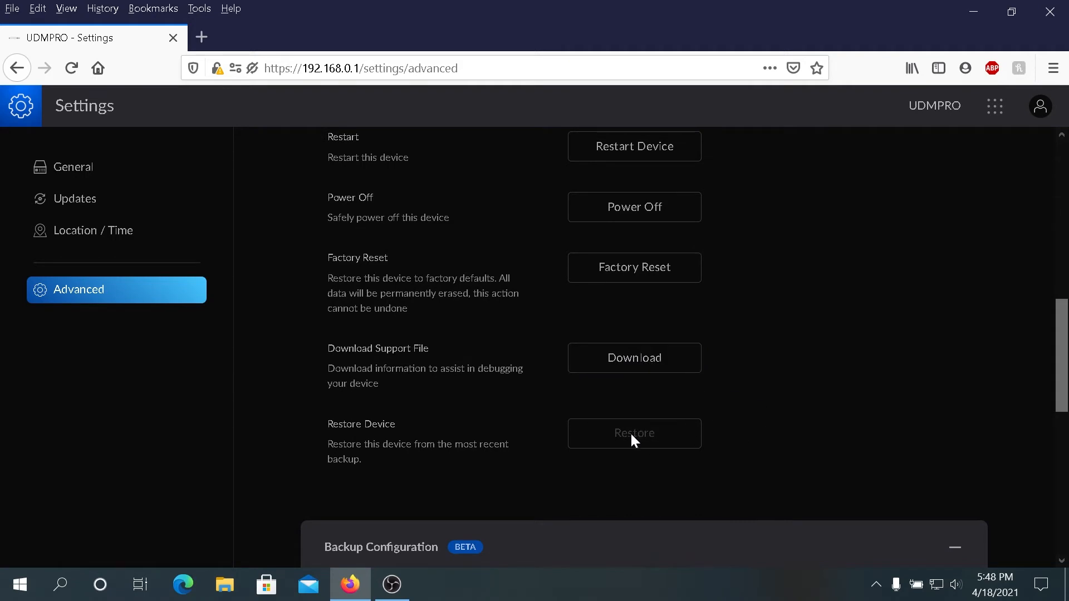
- Examine the Backup Configuration section, including device backup, manual backup and the backup schedule
{"action": "scroll", "coordinate": [632, 439], "scroll_direction": "down", "scroll_amount": 3}
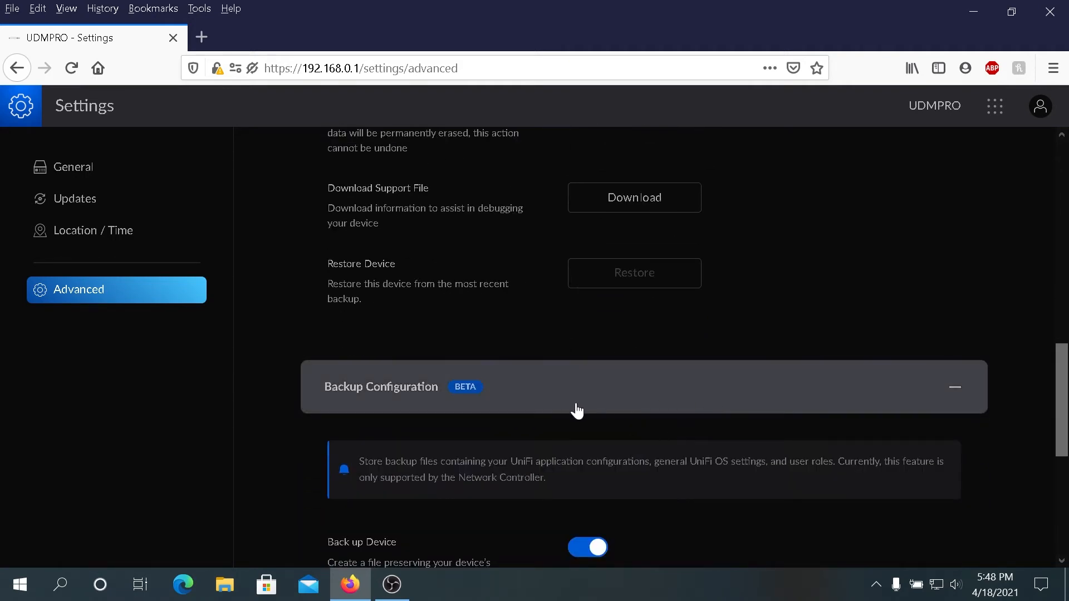
{"action": "scroll", "coordinate": [577, 411], "scroll_direction": "down", "scroll_amount": 2}
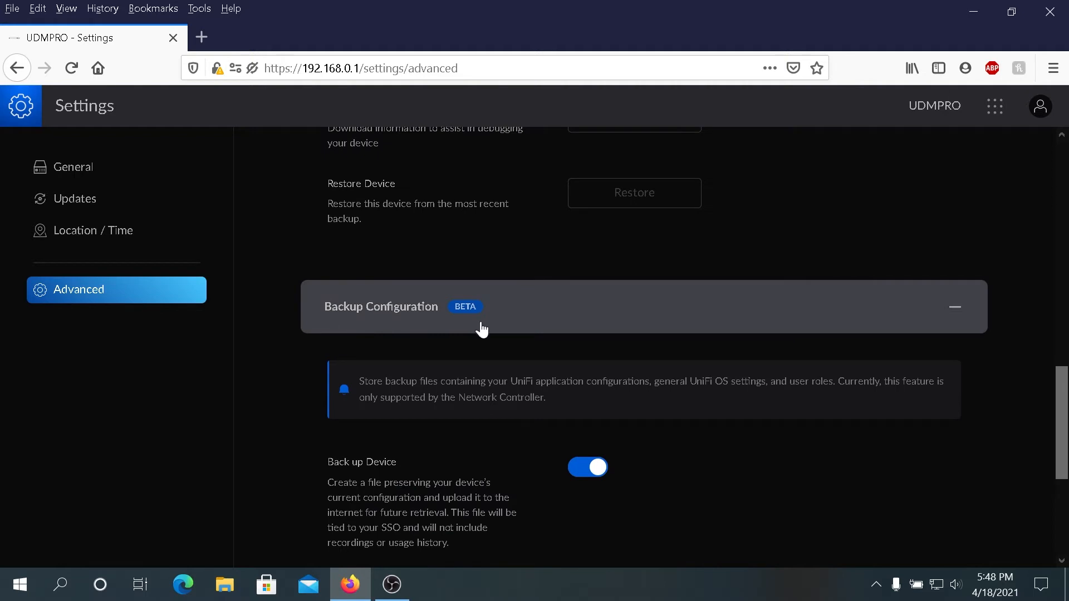
{"action": "scroll", "coordinate": [557, 410], "scroll_direction": "down", "scroll_amount": 2}
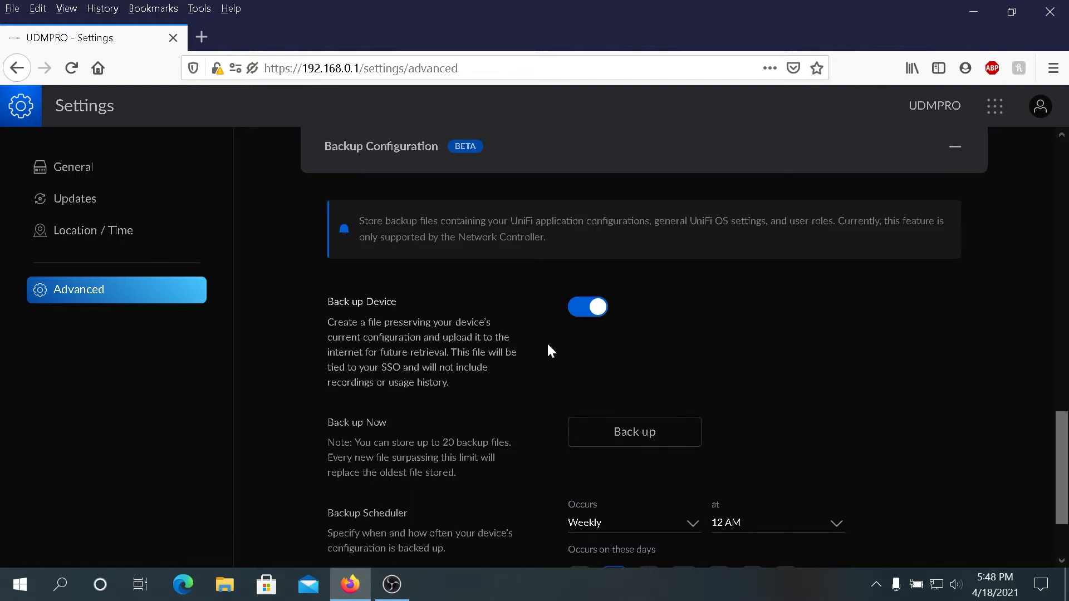
{"action": "scroll", "coordinate": [520, 346], "scroll_direction": "down", "scroll_amount": 2}
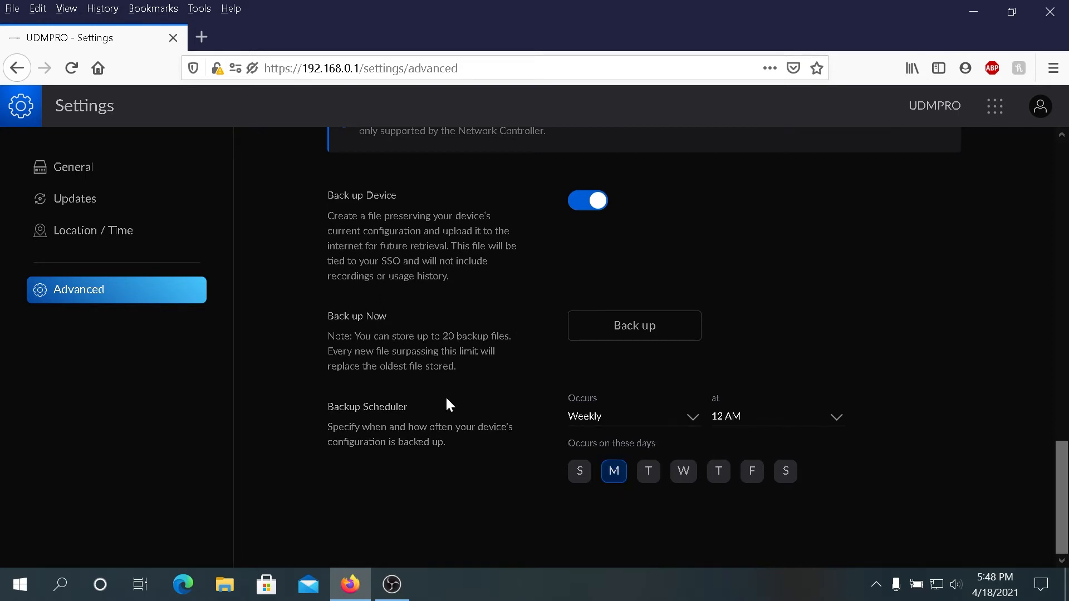
- Return to the portal, open the Network application and examine its dashboard for usage, uptime and client information
{"action": "left_click", "coordinate": [25, 116]}
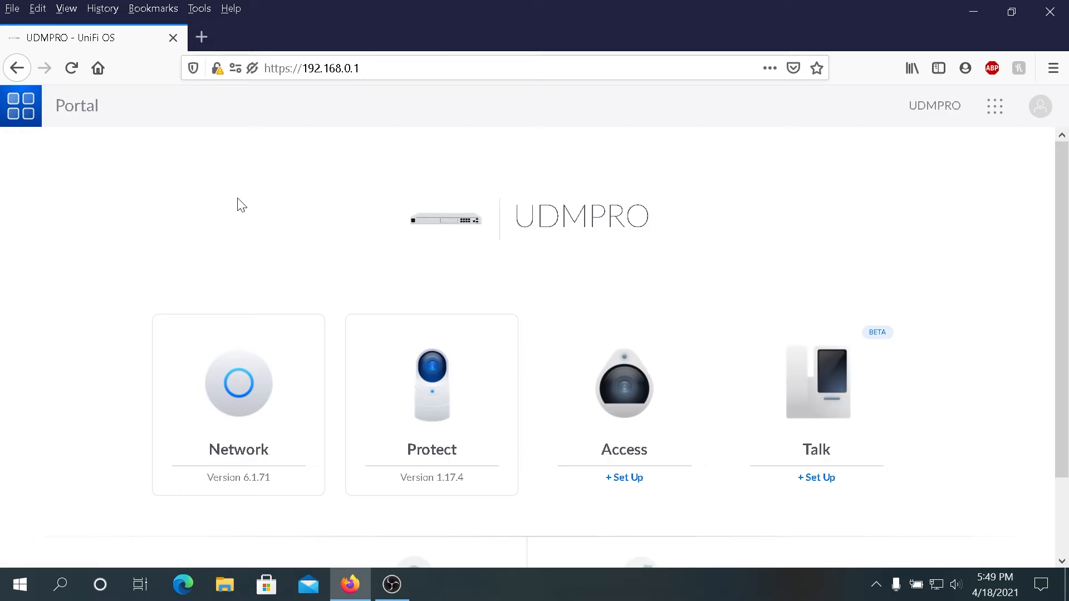
{"action": "left_click", "coordinate": [243, 399]}
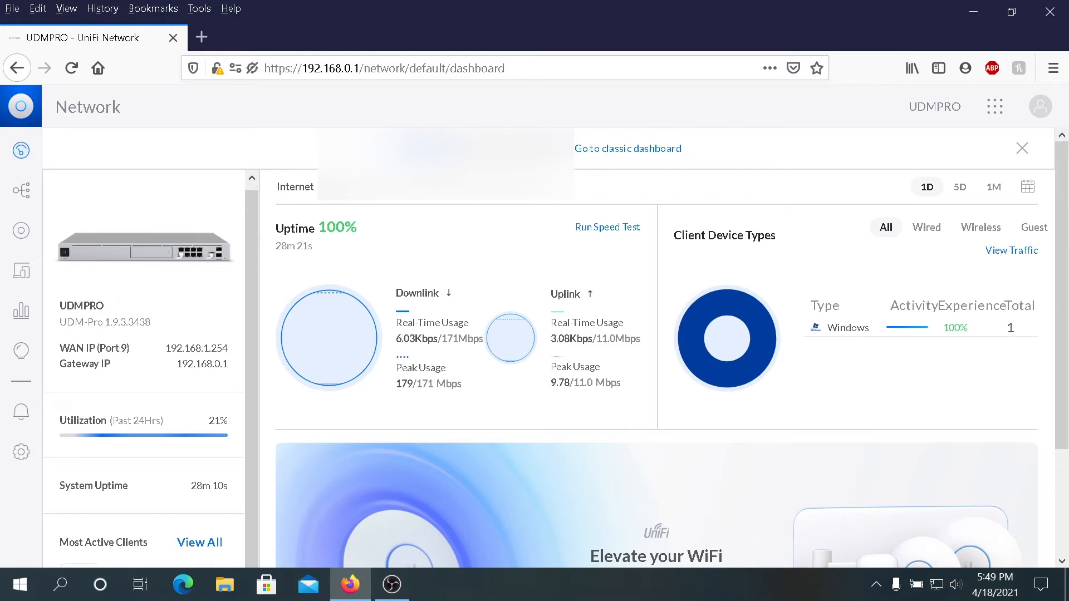
{"action": "scroll", "coordinate": [125, 354], "scroll_direction": "down", "scroll_amount": 3}
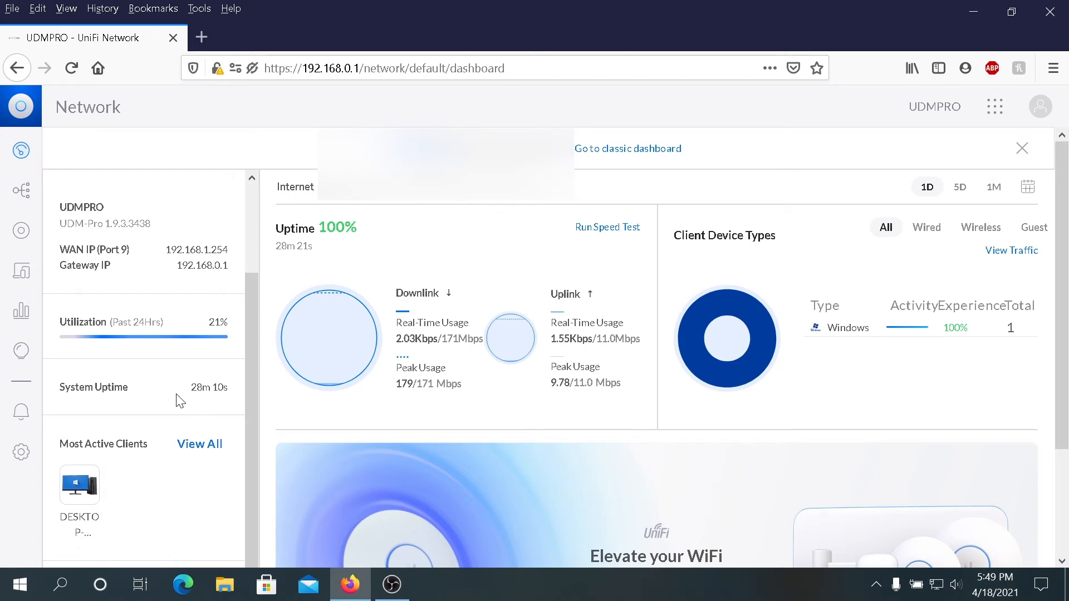
{"action": "scroll", "coordinate": [231, 327], "scroll_direction": "up", "scroll_amount": 3}
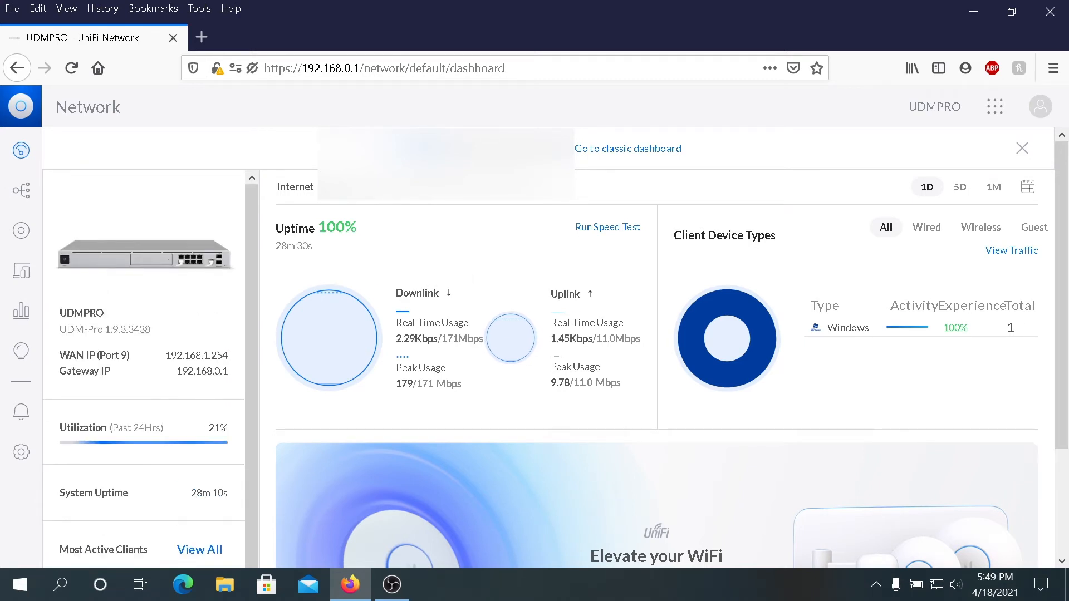
{"action": "scroll", "coordinate": [950, 303], "scroll_direction": "down", "scroll_amount": 1}
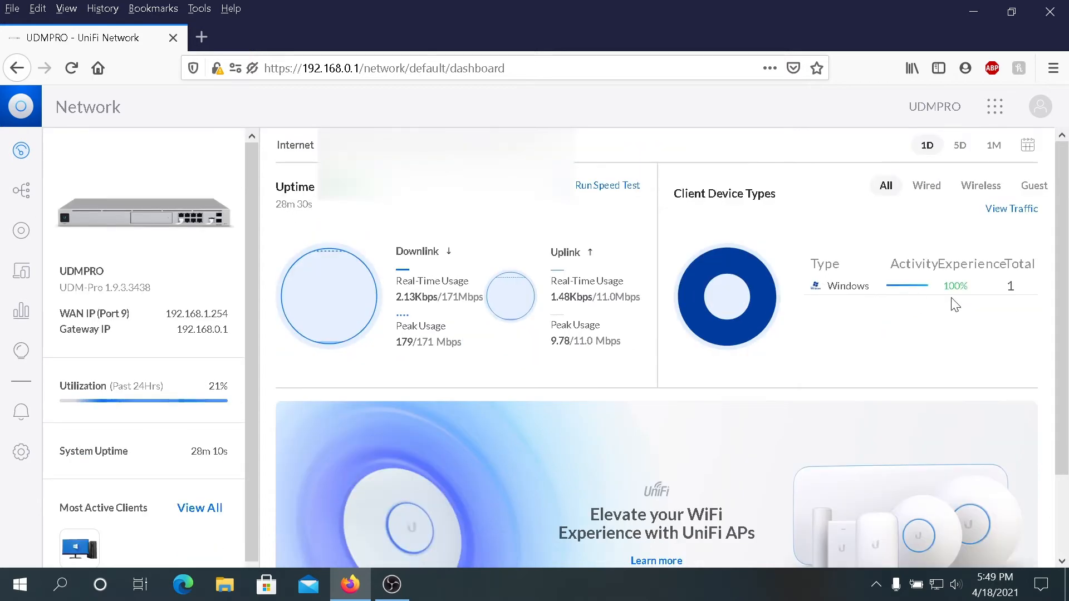
{"action": "scroll", "coordinate": [941, 307], "scroll_direction": "down", "scroll_amount": 2}
{"action": "scroll", "coordinate": [931, 309], "scroll_direction": "up", "scroll_amount": 3}
- Review the network's topology map, the UniFi device list and the connected clients list
{"action": "left_click", "coordinate": [25, 191]}
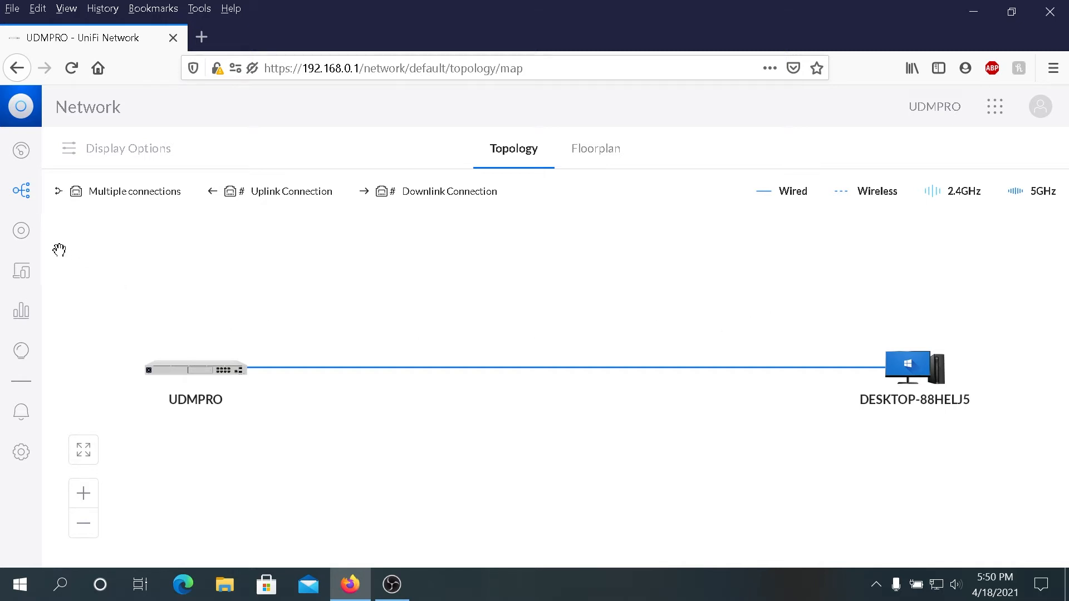
{"action": "left_click", "coordinate": [20, 241]}
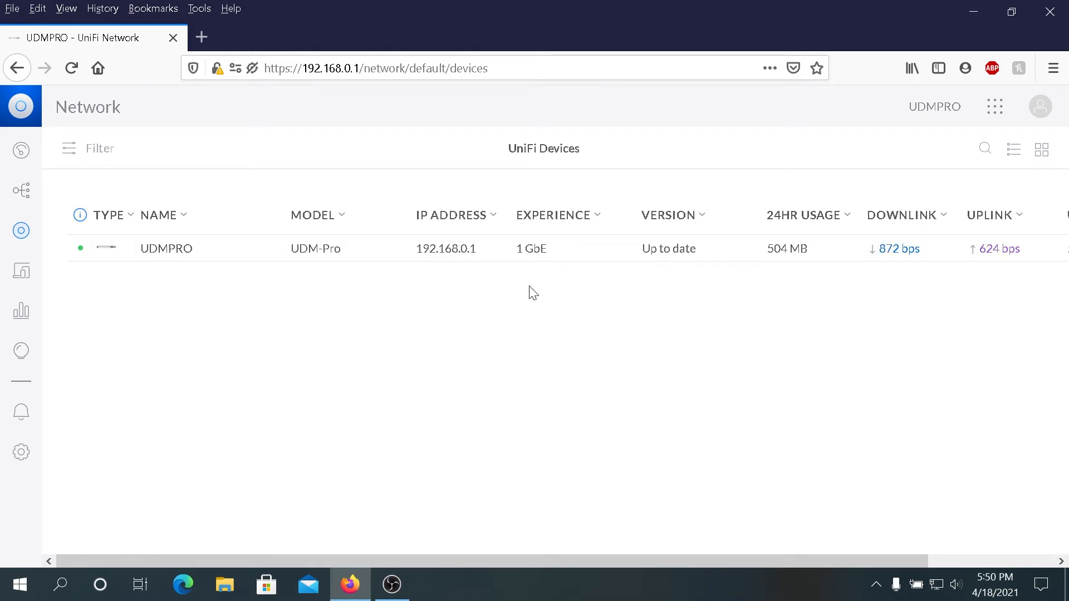
{"action": "left_click", "coordinate": [21, 271]}
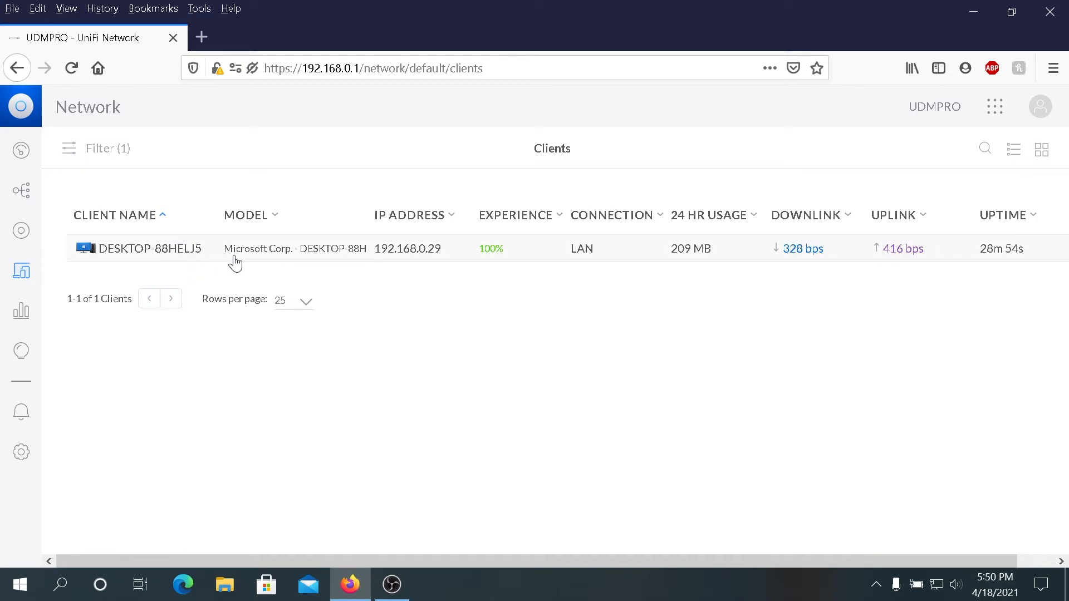
- Review the traffic statistics and top applications, the WiFi Scanner and WiFiman insights, and the alerts list
{"action": "left_click", "coordinate": [16, 317]}
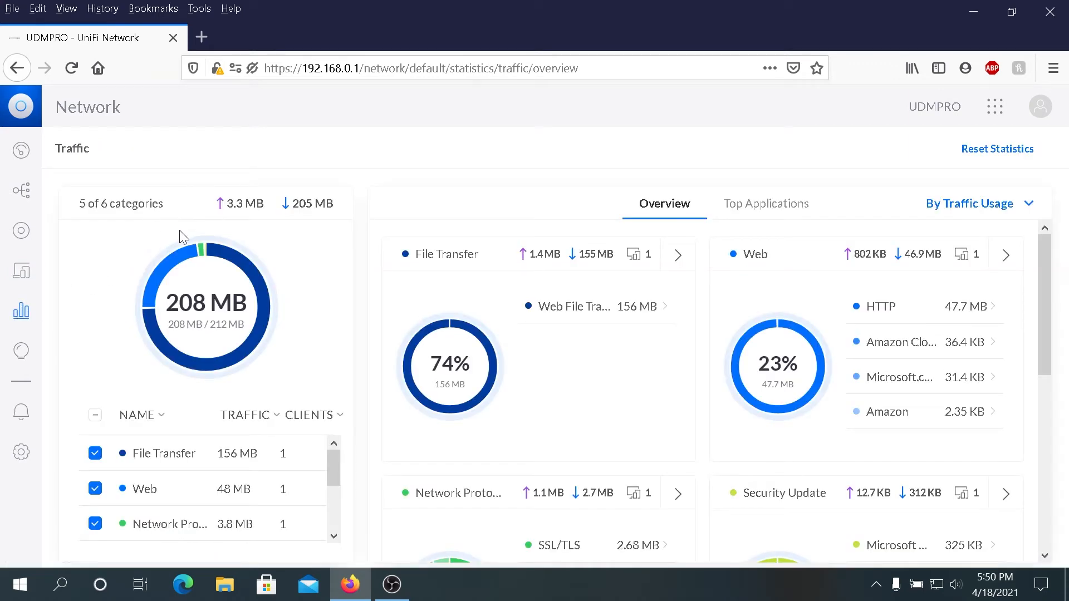
{"action": "left_click", "coordinate": [774, 205]}
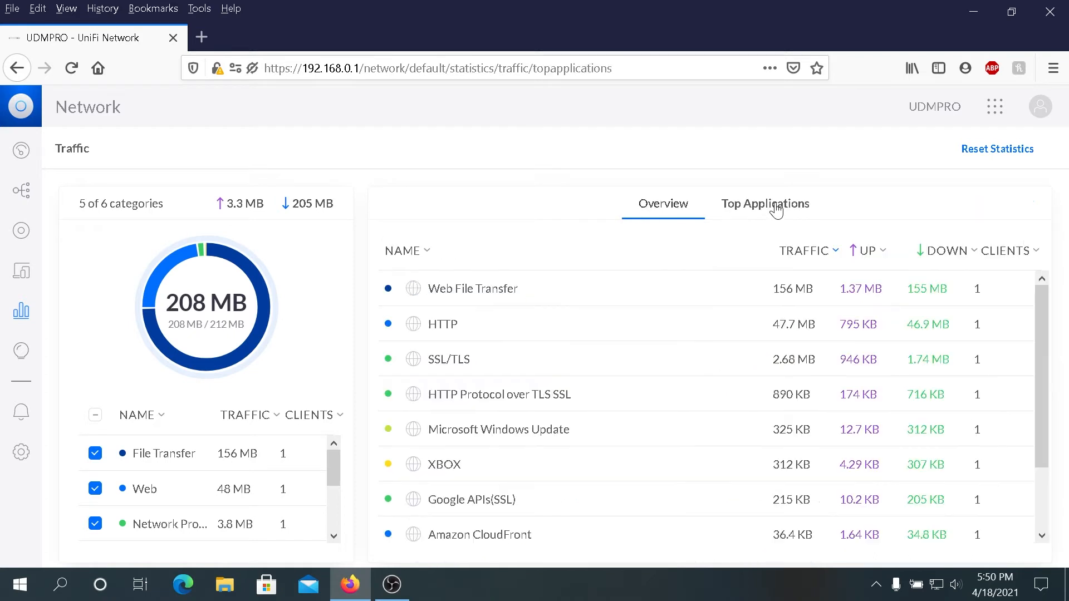
{"action": "left_click", "coordinate": [21, 353]}
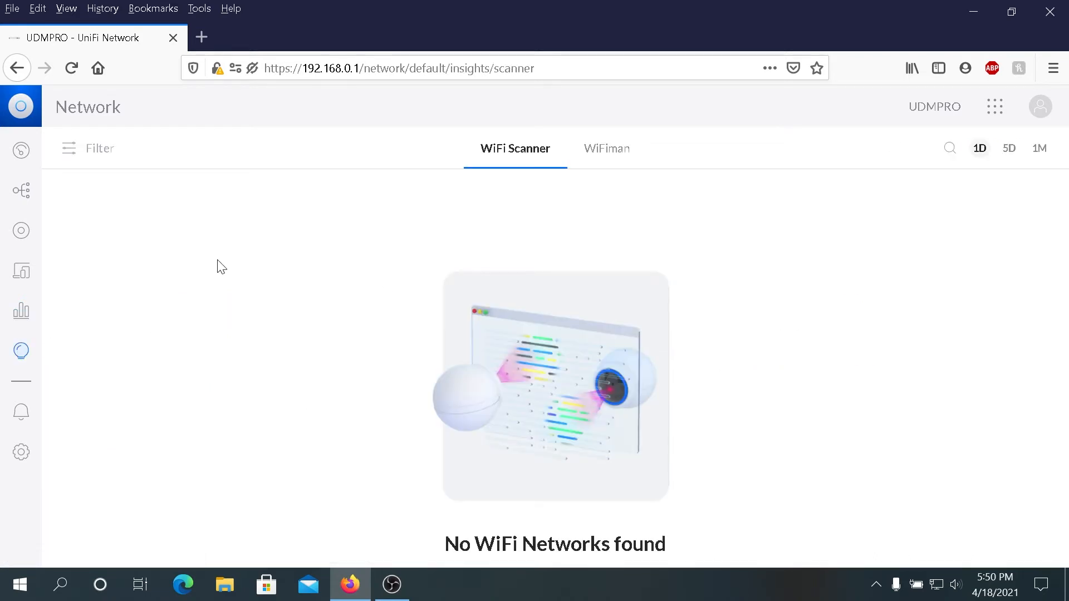
{"action": "left_click", "coordinate": [607, 156]}
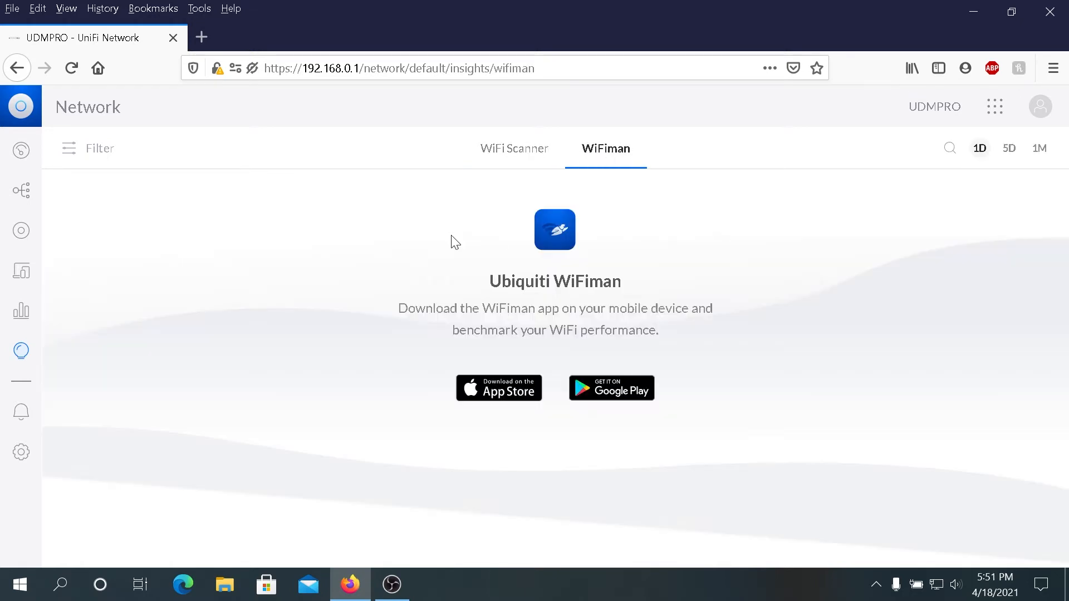
{"action": "left_click", "coordinate": [22, 412]}
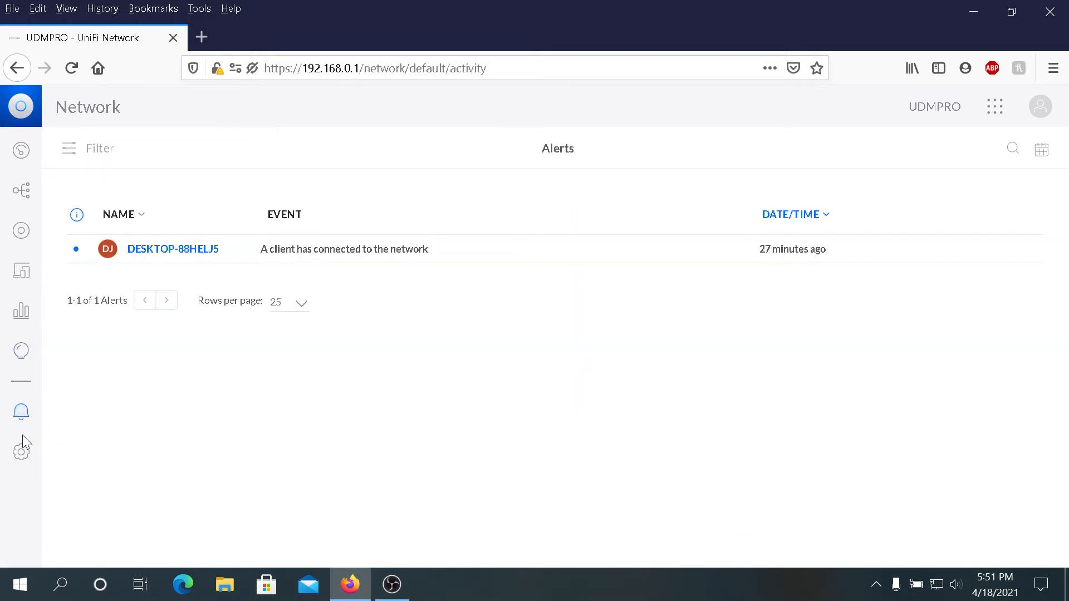
- Open the Network settings, dismiss the introduction popup and review the WiFi and Networks pages
{"action": "left_click", "coordinate": [22, 452]}
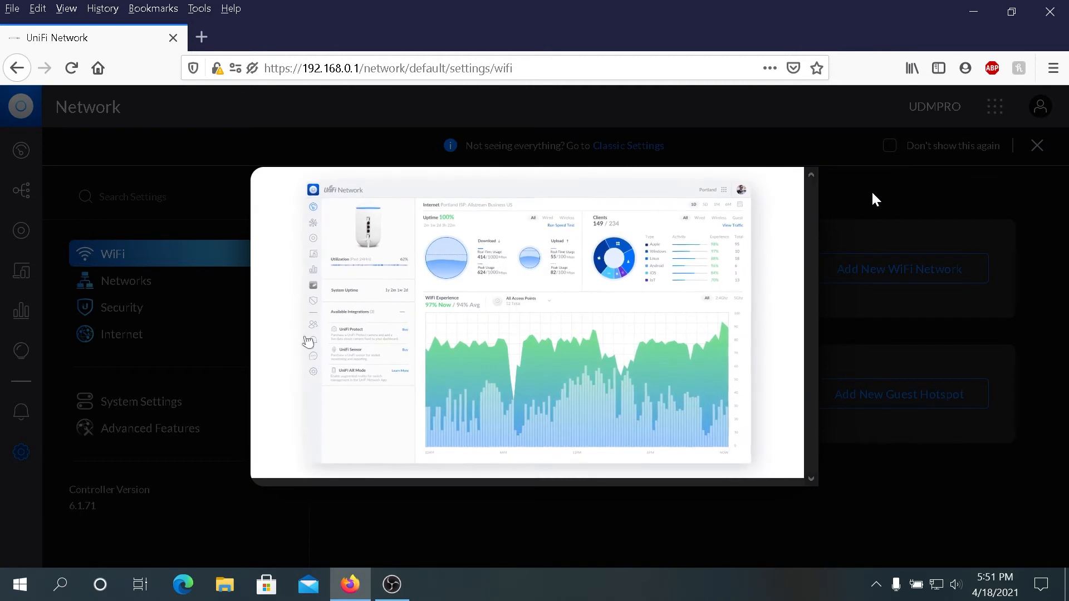
{"action": "left_click", "coordinate": [882, 205]}
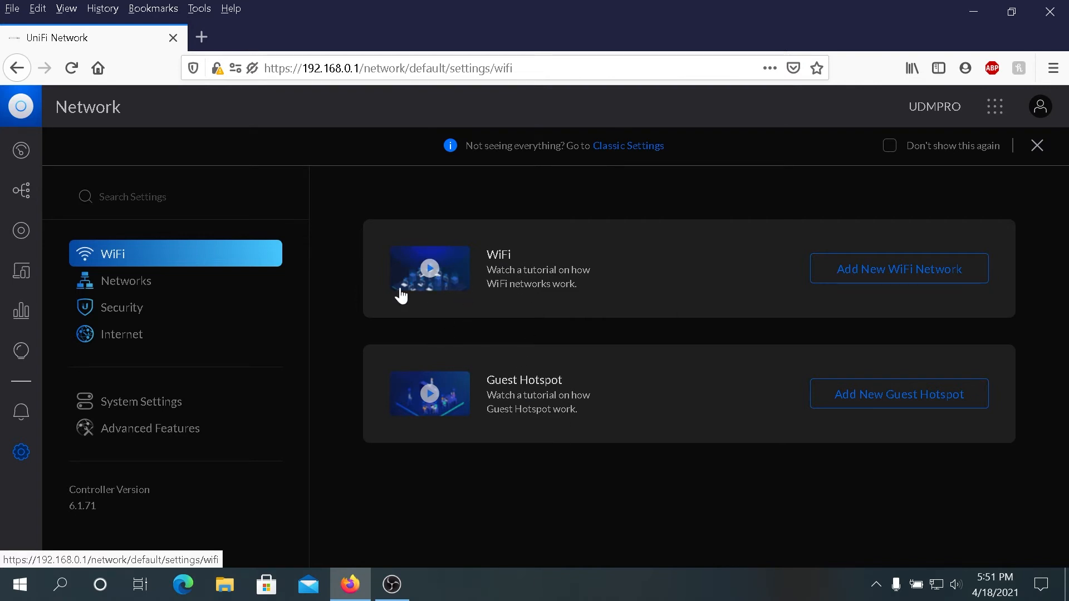
{"action": "left_click", "coordinate": [140, 284]}
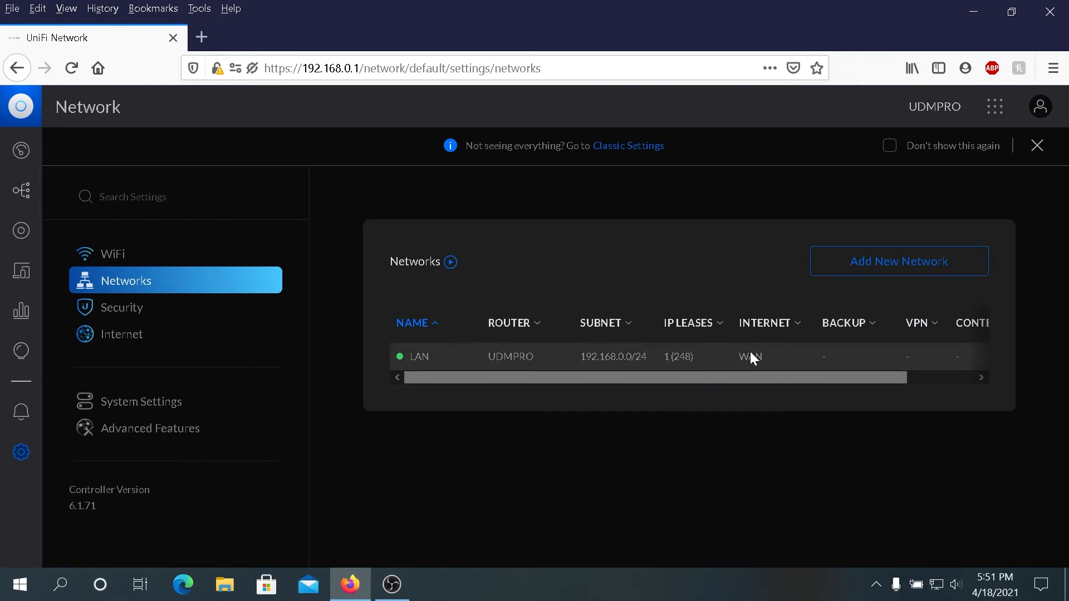
- Enable Internet Threat Management in the security settings and apply the change
{"action": "left_click", "coordinate": [115, 311]}
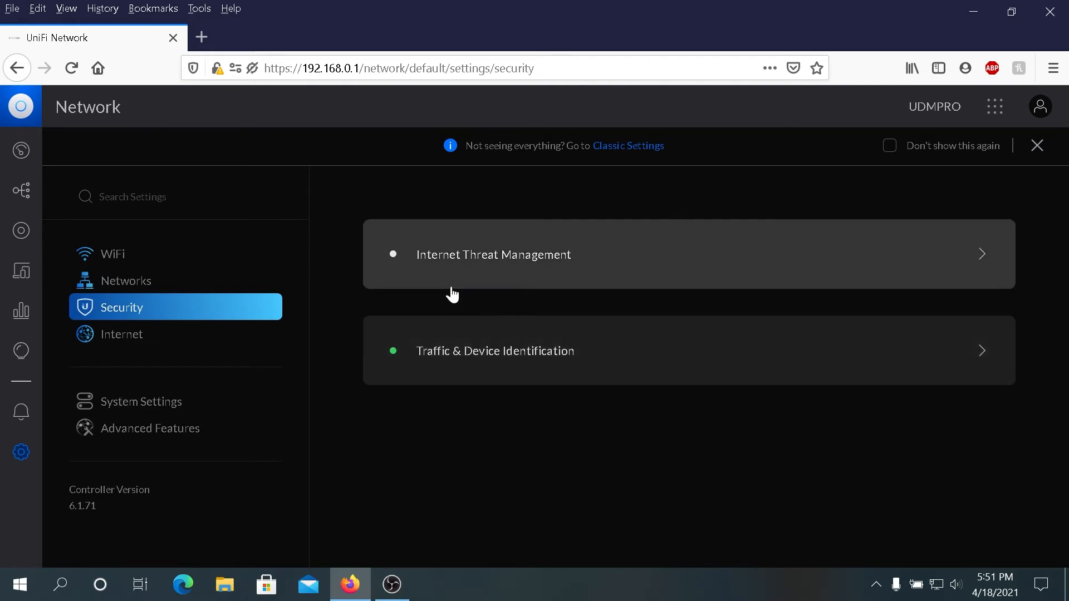
{"action": "left_click", "coordinate": [531, 257]}
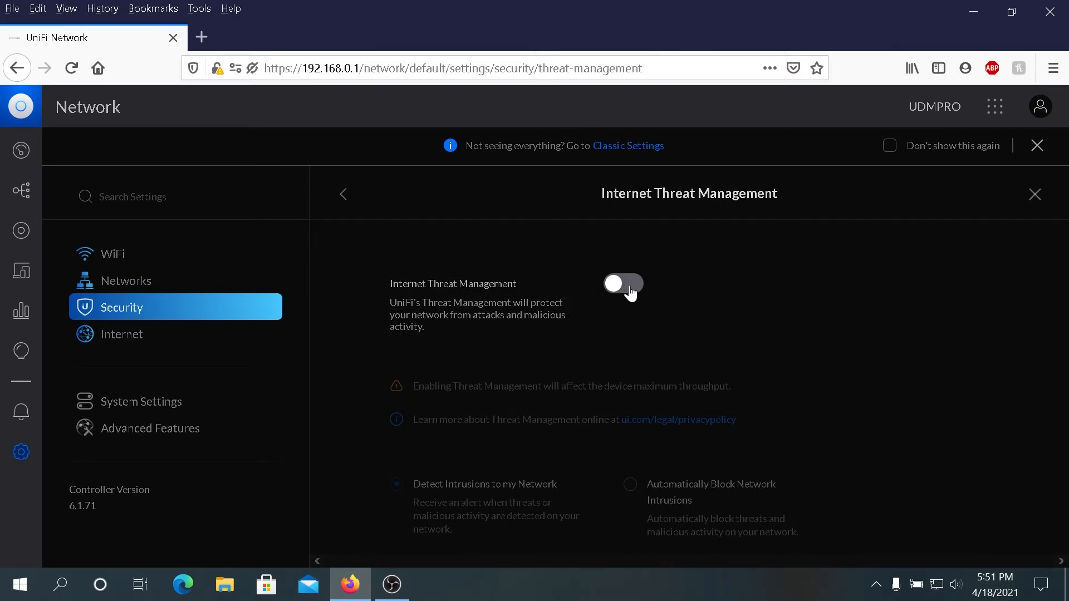
{"action": "left_click", "coordinate": [631, 285]}
{"action": "left_click", "coordinate": [954, 523]}
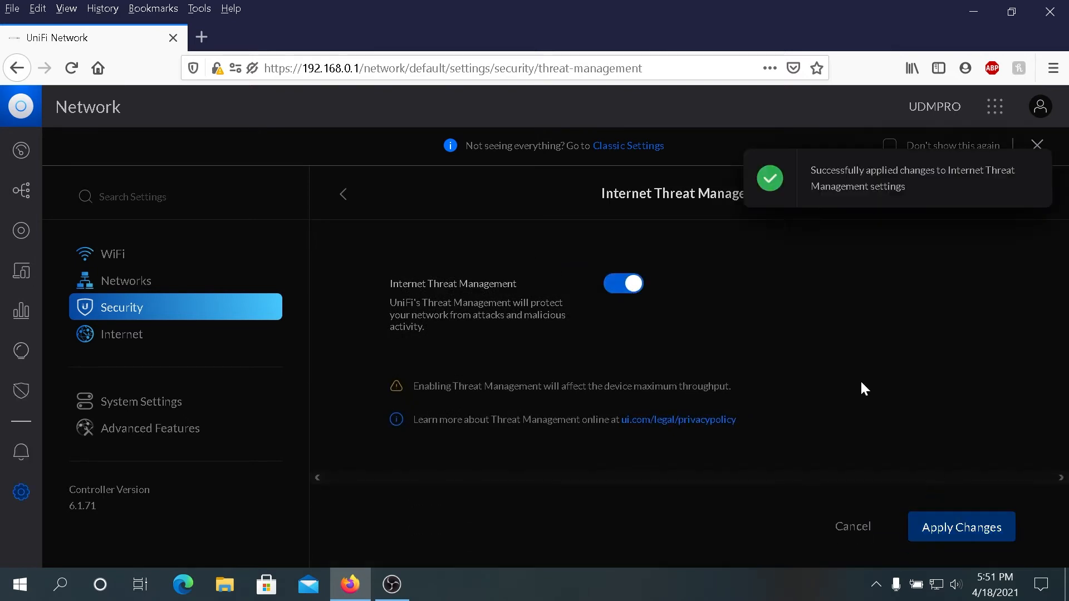
- Review the intrusion detection and blocking modes and the System Sensitivity levels for threat management
{"action": "scroll", "coordinate": [846, 357], "scroll_direction": "down", "scroll_amount": 3}
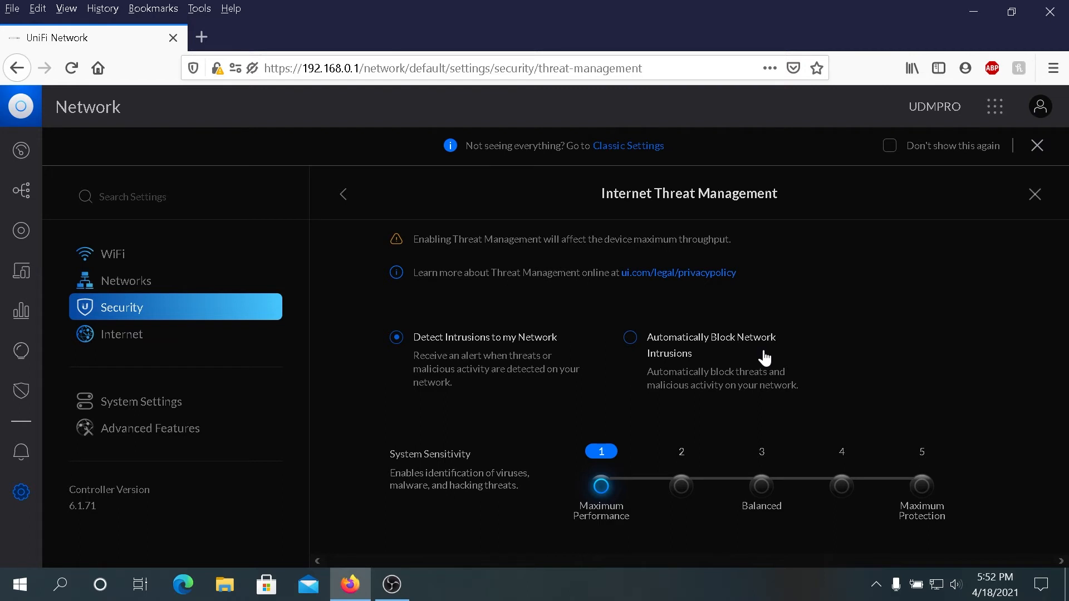
{"action": "scroll", "coordinate": [754, 369], "scroll_direction": "down", "scroll_amount": 2}
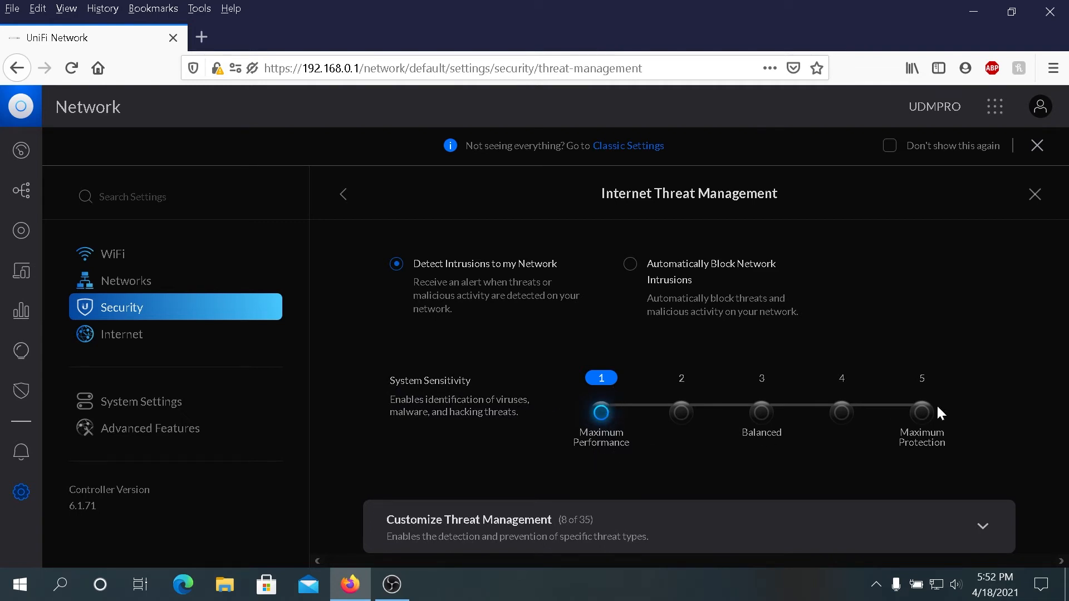
{"action": "scroll", "coordinate": [944, 418], "scroll_direction": "down", "scroll_amount": 3}
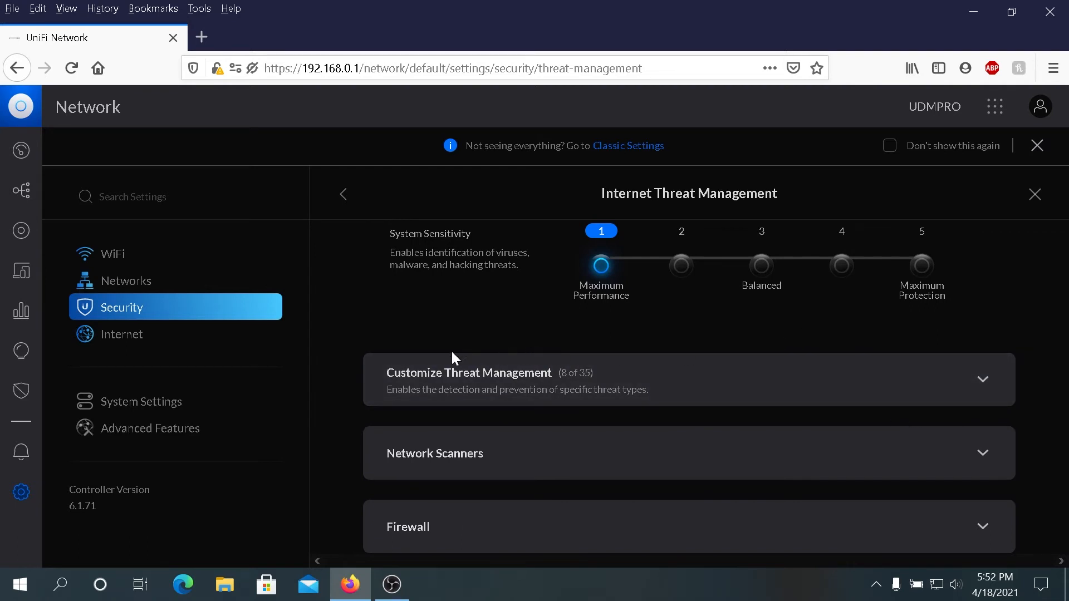
- Expand Customize Threat Management and examine the Virus & Malware and P2P threat types
{"action": "left_click", "coordinate": [754, 399]}
{"action": "scroll", "coordinate": [766, 388], "scroll_direction": "down", "scroll_amount": 2}
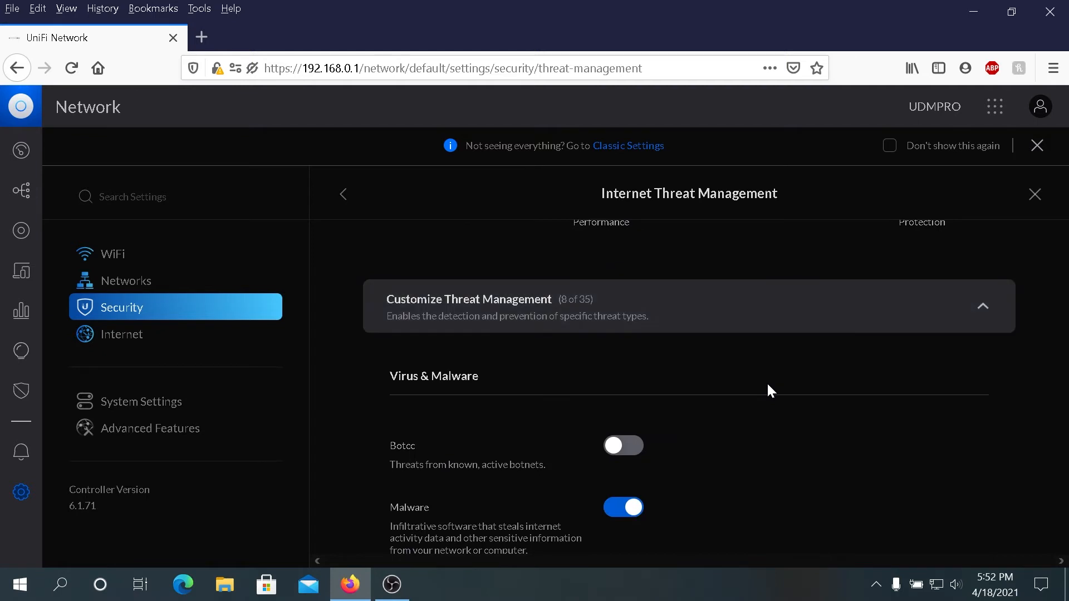
{"action": "scroll", "coordinate": [773, 376], "scroll_direction": "down", "scroll_amount": 3}
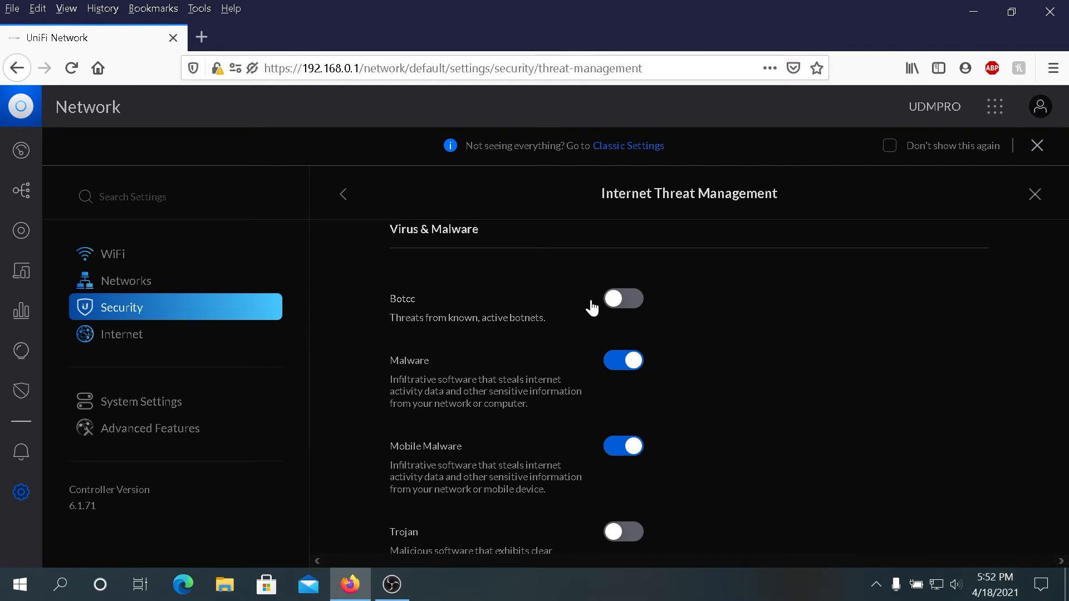
{"action": "scroll", "coordinate": [558, 341], "scroll_direction": "down", "scroll_amount": 2}
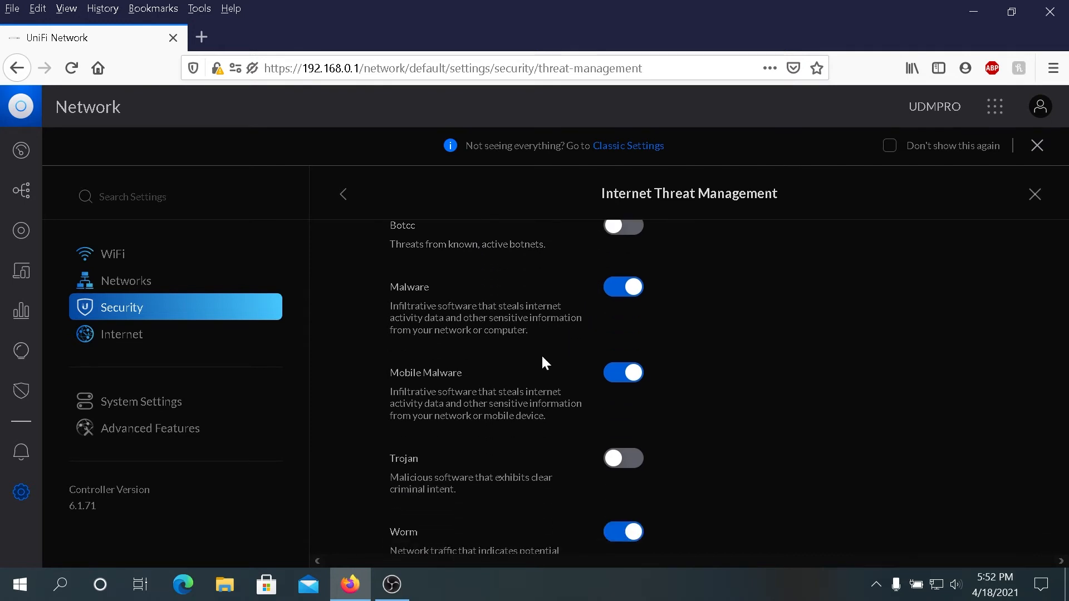
{"action": "scroll", "coordinate": [544, 362], "scroll_direction": "down", "scroll_amount": 2}
{"action": "scroll", "coordinate": [483, 383], "scroll_direction": "down", "scroll_amount": 2}
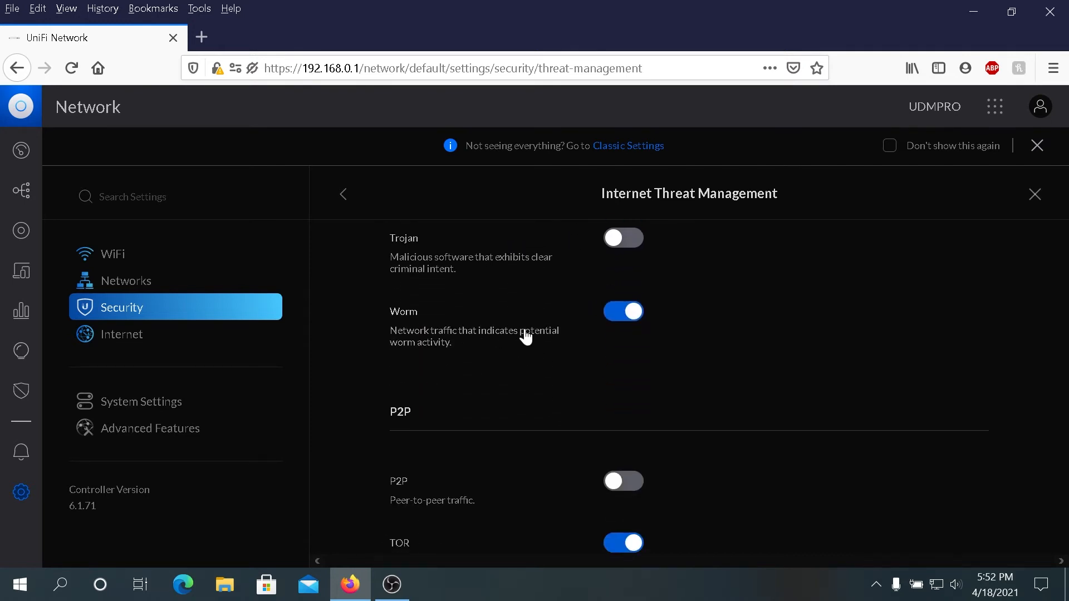
{"action": "scroll", "coordinate": [525, 336], "scroll_direction": "down", "scroll_amount": 2}
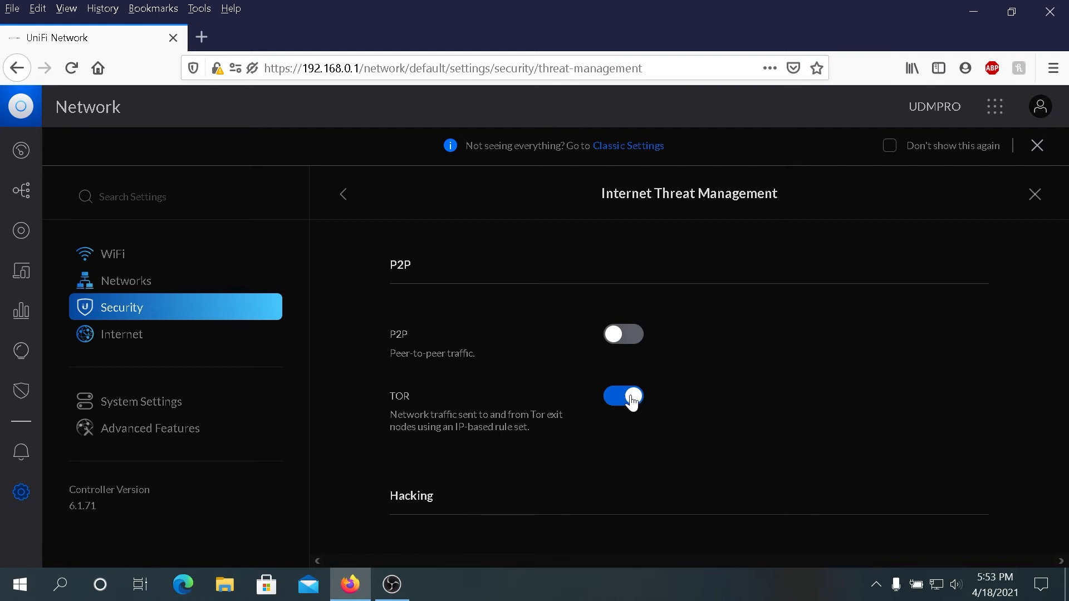
- Examine the Hacking and Internet Traffic threat categories, from Attack Response through Web Server
{"action": "scroll", "coordinate": [518, 399], "scroll_direction": "down", "scroll_amount": 4}
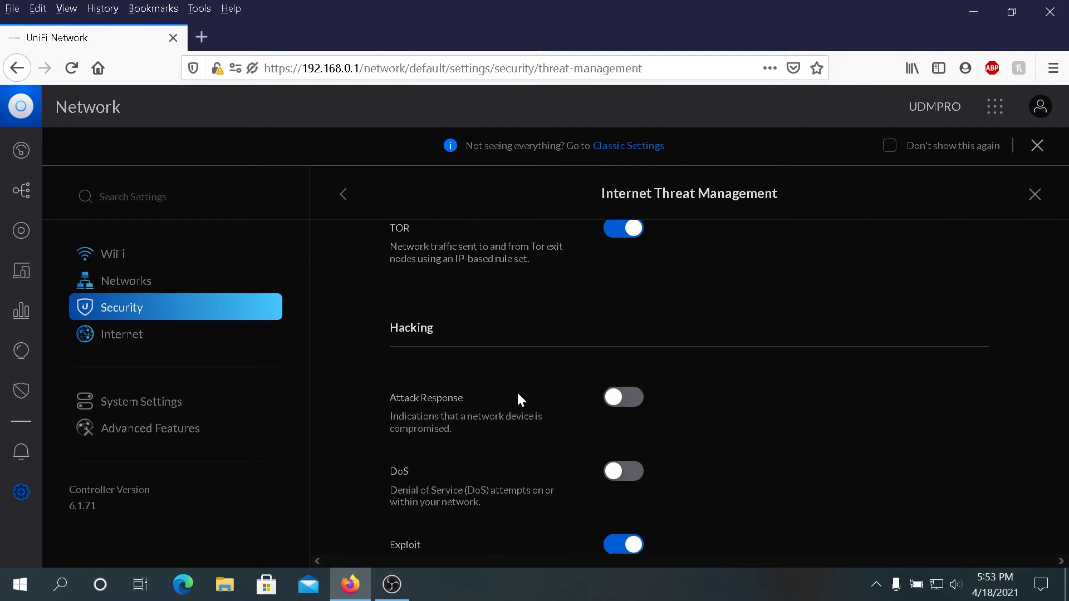
{"action": "scroll", "coordinate": [551, 425], "scroll_direction": "down", "scroll_amount": 4}
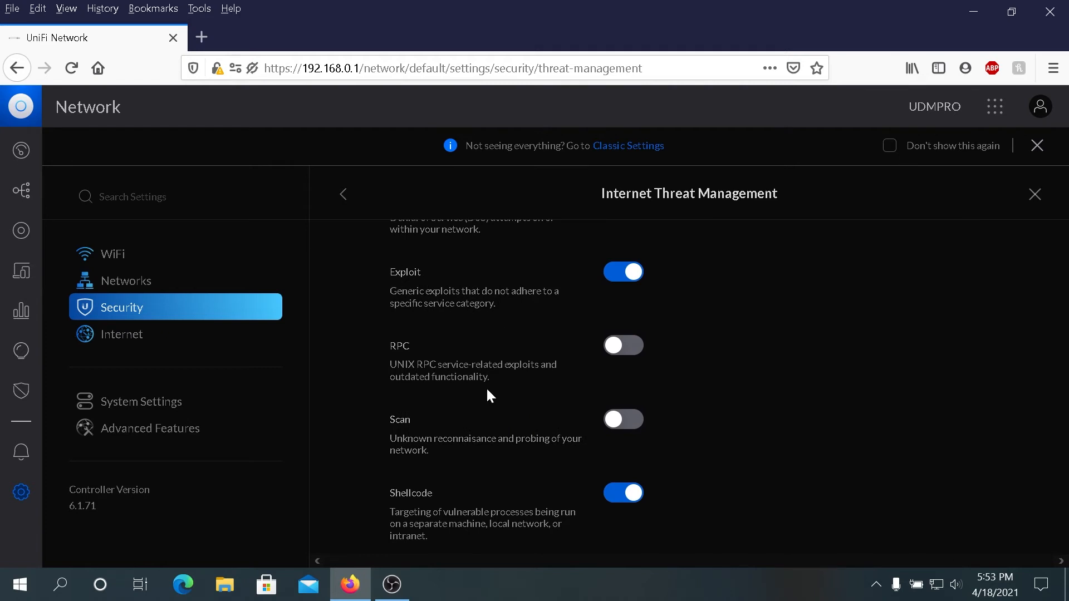
{"action": "scroll", "coordinate": [509, 422], "scroll_direction": "down", "scroll_amount": 2}
{"action": "scroll", "coordinate": [556, 390], "scroll_direction": "down", "scroll_amount": 3}
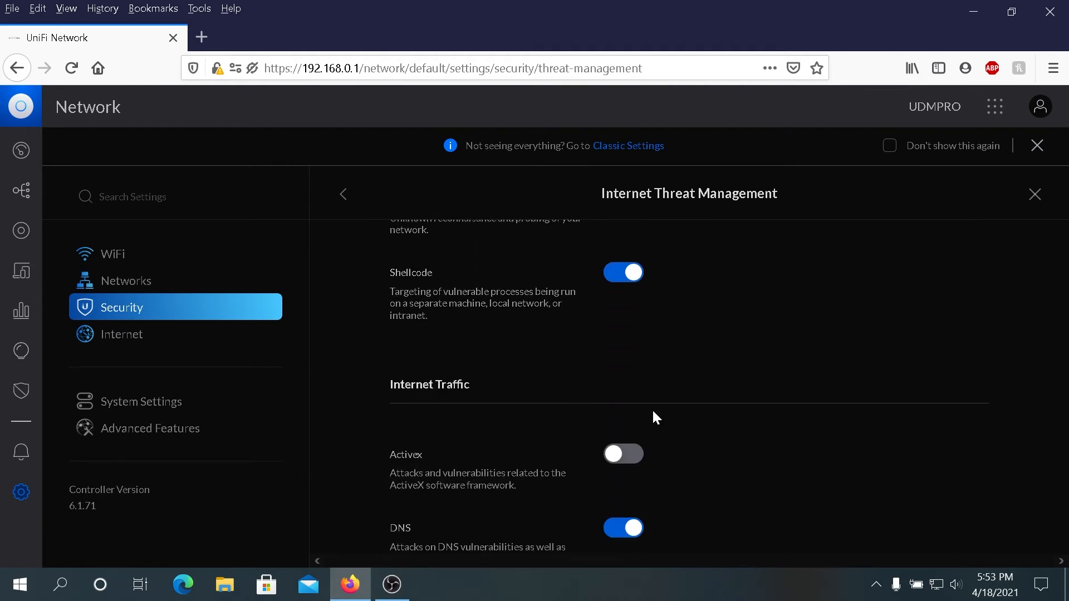
{"action": "scroll", "coordinate": [545, 412], "scroll_direction": "down", "scroll_amount": 2}
{"action": "scroll", "coordinate": [496, 373], "scroll_direction": "down", "scroll_amount": 2}
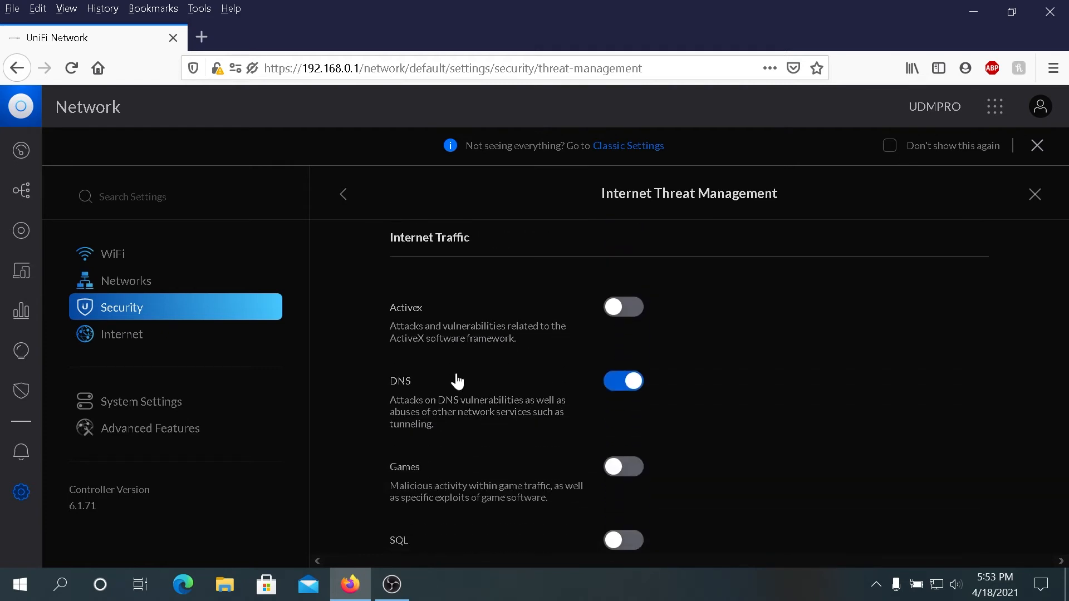
{"action": "scroll", "coordinate": [462, 377], "scroll_direction": "down", "scroll_amount": 3}
{"action": "scroll", "coordinate": [494, 399], "scroll_direction": "down", "scroll_amount": 2}
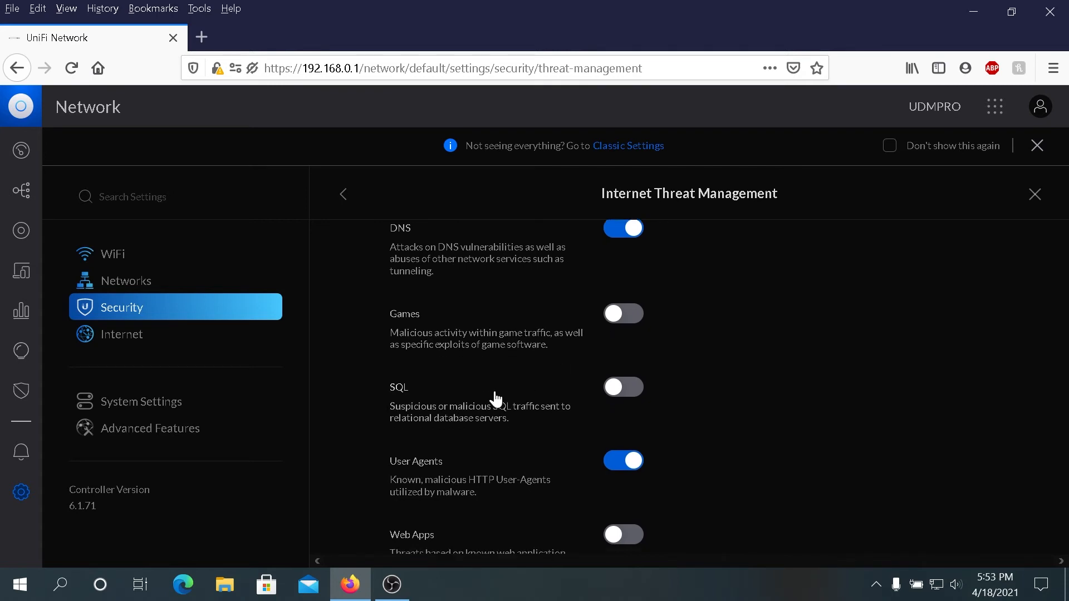
{"action": "scroll", "coordinate": [462, 398], "scroll_direction": "down", "scroll_amount": 3}
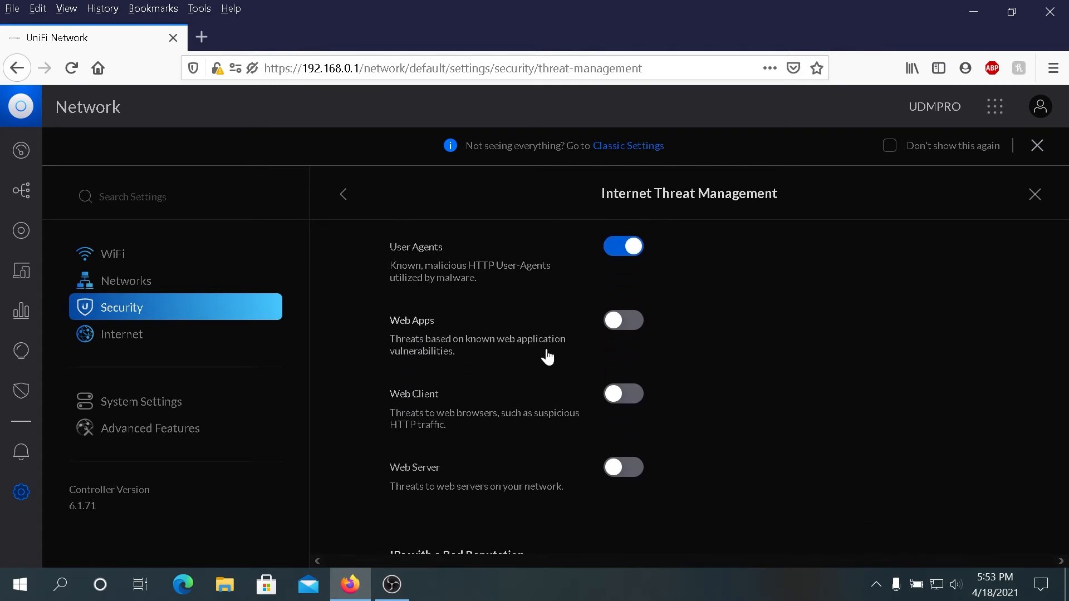
{"action": "scroll", "coordinate": [456, 394], "scroll_direction": "down", "scroll_amount": 2}
{"action": "scroll", "coordinate": [497, 395], "scroll_direction": "down", "scroll_amount": 2}
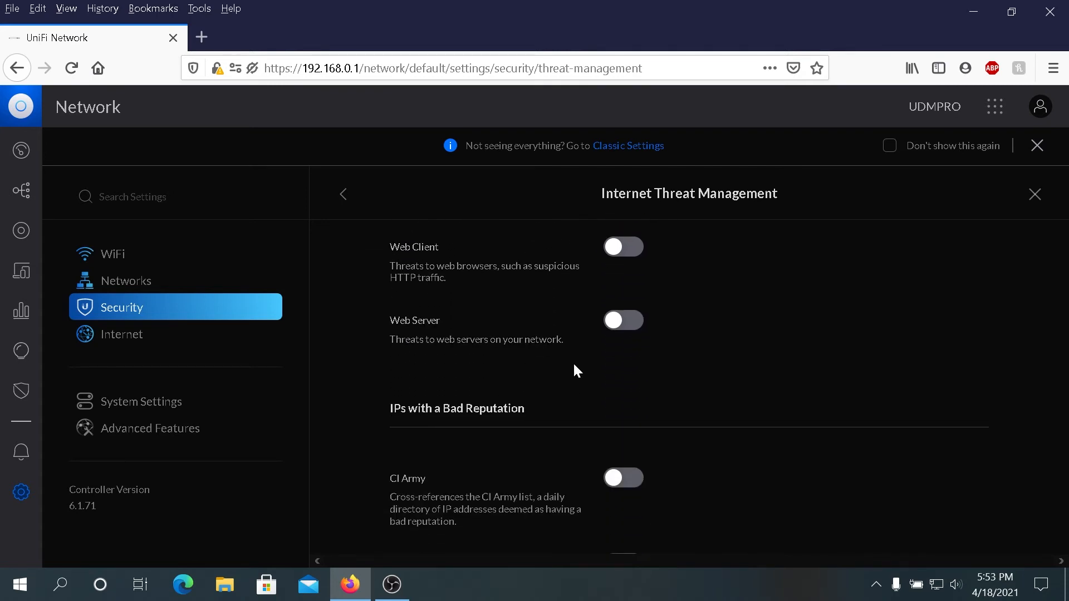
- Examine the remaining threat categories: IPs with a Bad Reputation, Network Protocol, Advanced Protocol and Other
{"action": "scroll", "coordinate": [607, 351], "scroll_direction": "down", "scroll_amount": 5}
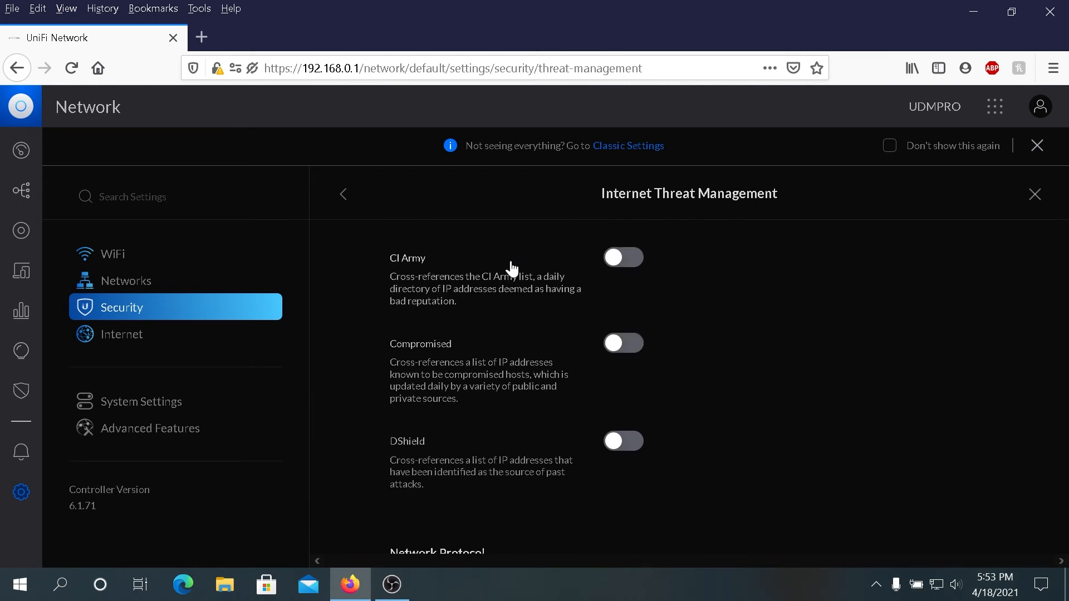
{"action": "scroll", "coordinate": [479, 314], "scroll_direction": "down", "scroll_amount": 4}
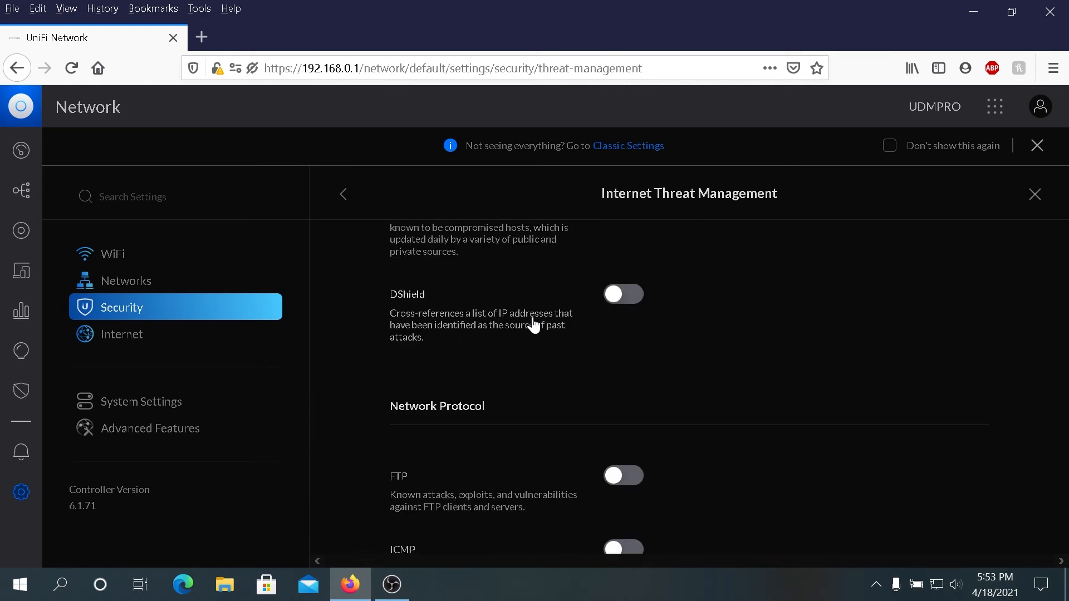
{"action": "scroll", "coordinate": [539, 330], "scroll_direction": "down", "scroll_amount": 6}
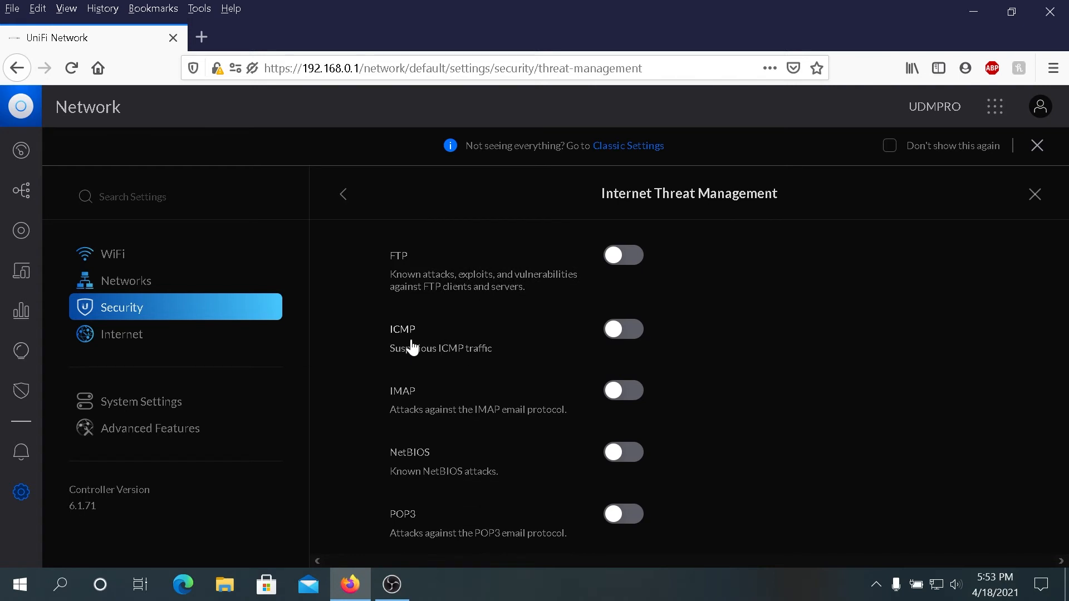
{"action": "scroll", "coordinate": [525, 343], "scroll_direction": "down", "scroll_amount": 4}
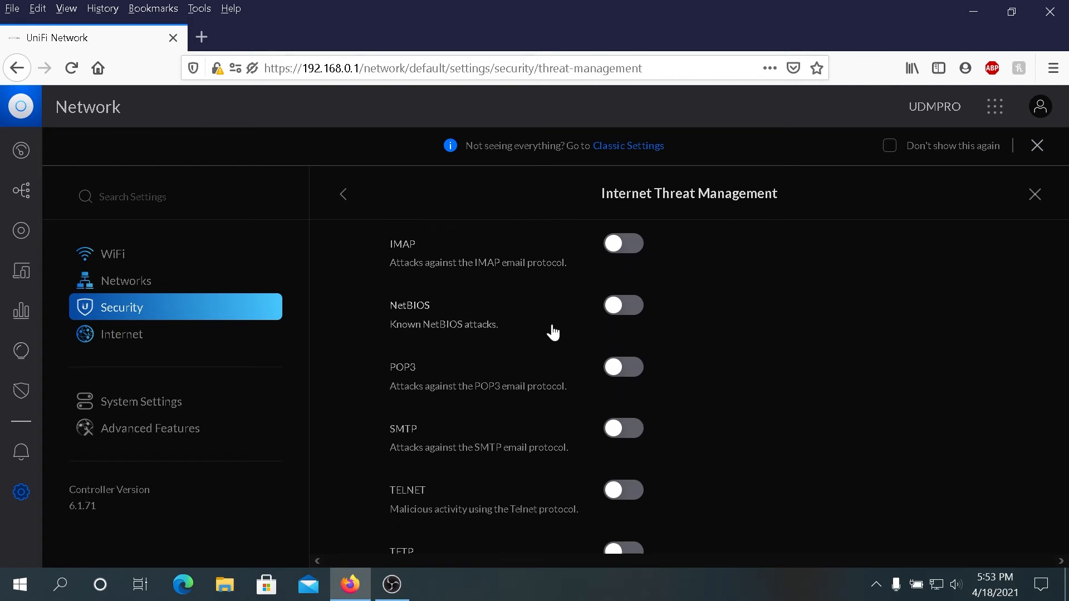
{"action": "scroll", "coordinate": [437, 357], "scroll_direction": "down", "scroll_amount": 2}
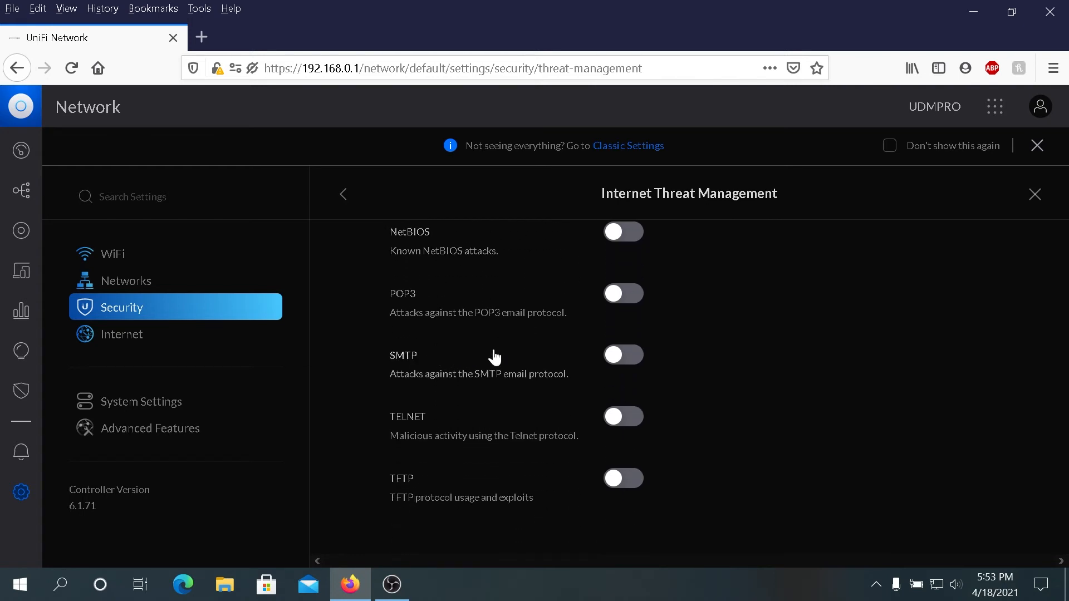
{"action": "scroll", "coordinate": [495, 356], "scroll_direction": "down", "scroll_amount": 2}
{"action": "scroll", "coordinate": [480, 360], "scroll_direction": "down", "scroll_amount": 4}
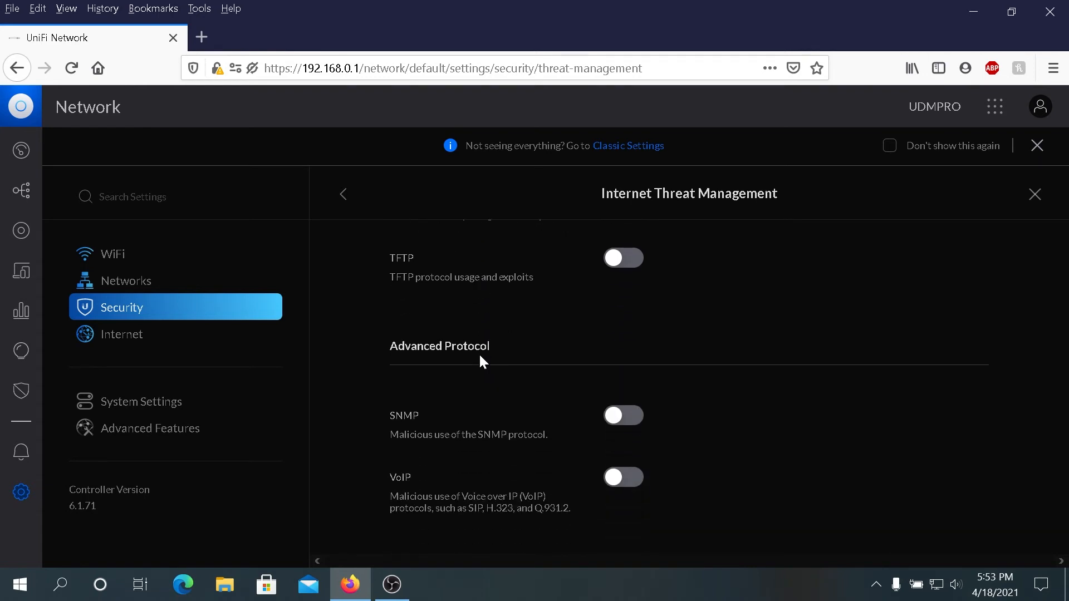
{"action": "scroll", "coordinate": [497, 364], "scroll_direction": "down", "scroll_amount": 2}
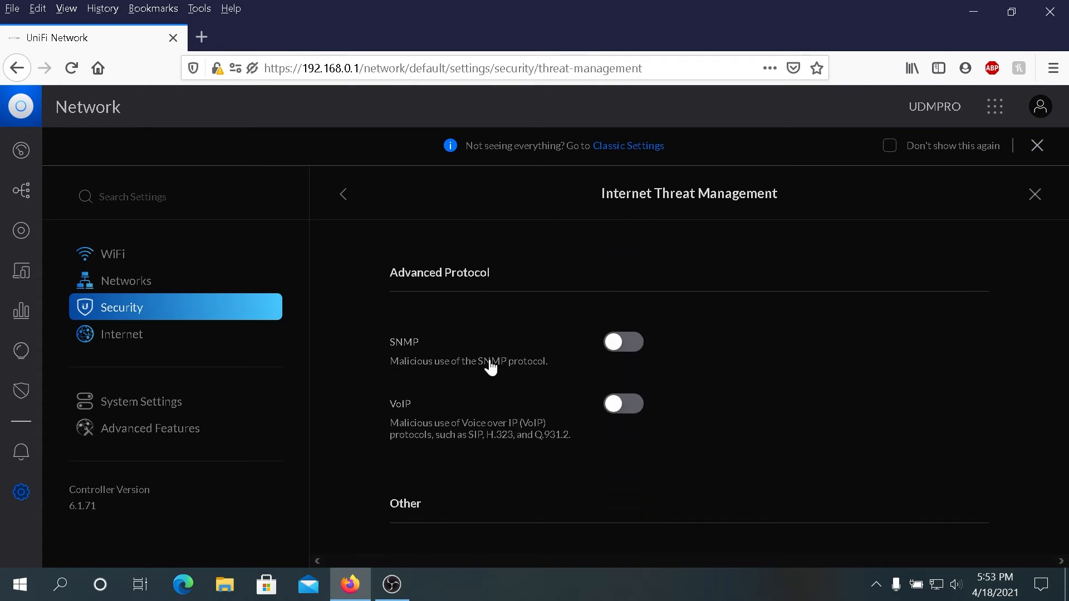
{"action": "scroll", "coordinate": [461, 389], "scroll_direction": "down", "scroll_amount": 6}
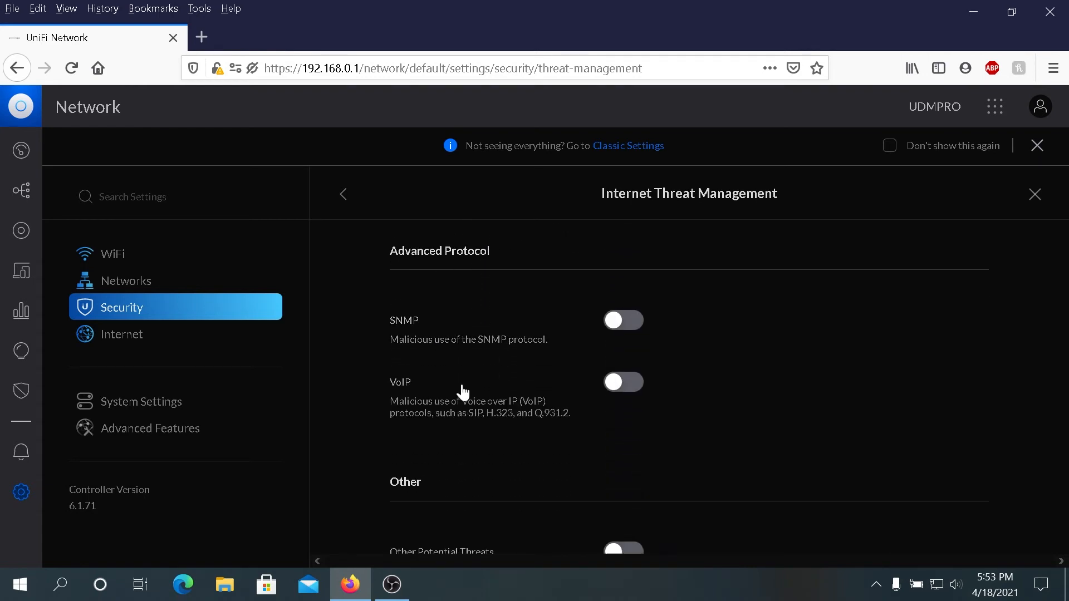
{"action": "scroll", "coordinate": [568, 364], "scroll_direction": "down", "scroll_amount": 2}
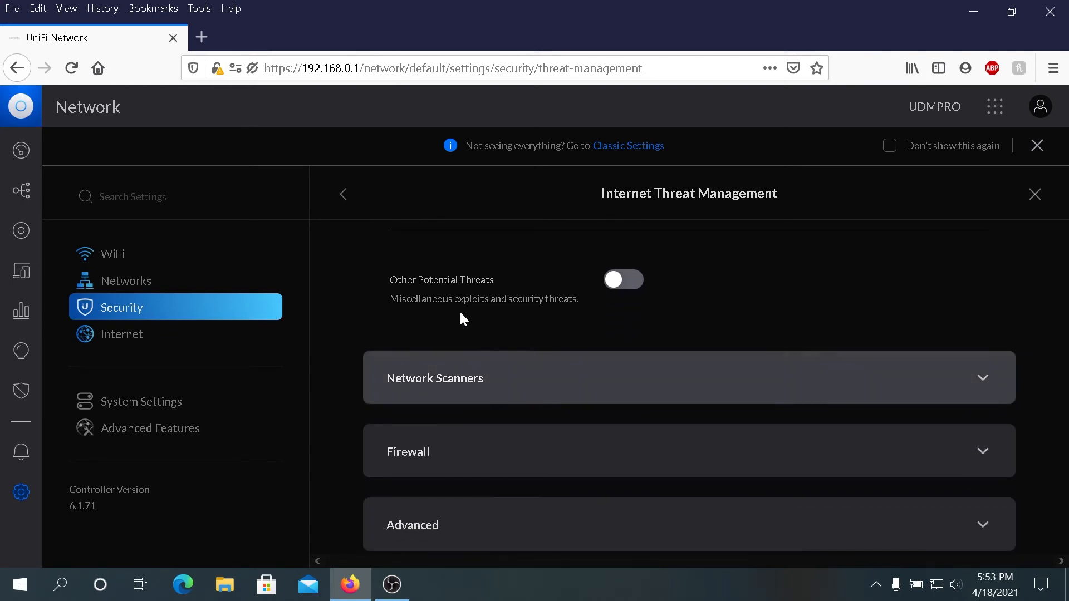
- Expand Network Scanners and examine the Threat Scanner and Internal Honeypot options
{"action": "left_click", "coordinate": [470, 390]}
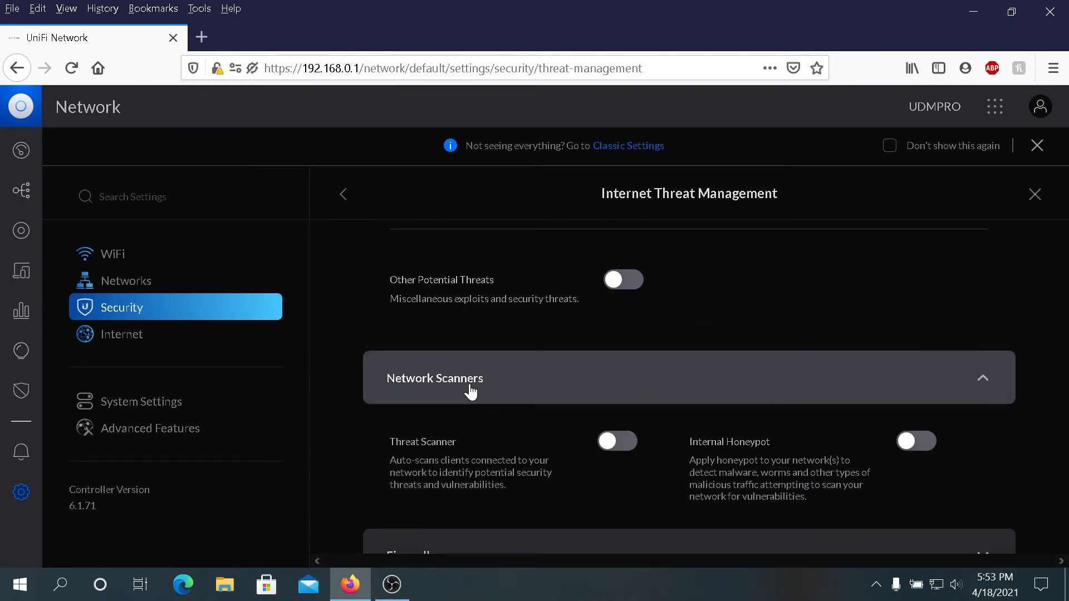
{"action": "scroll", "coordinate": [471, 392], "scroll_direction": "down", "scroll_amount": 2}
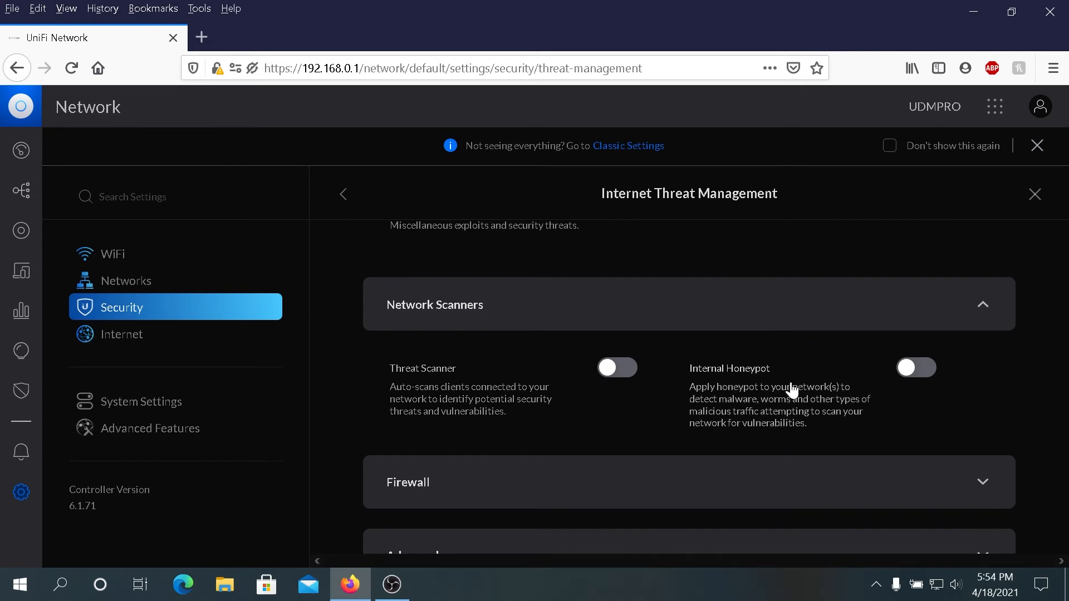
{"action": "scroll", "coordinate": [791, 389], "scroll_direction": "down", "scroll_amount": 2}
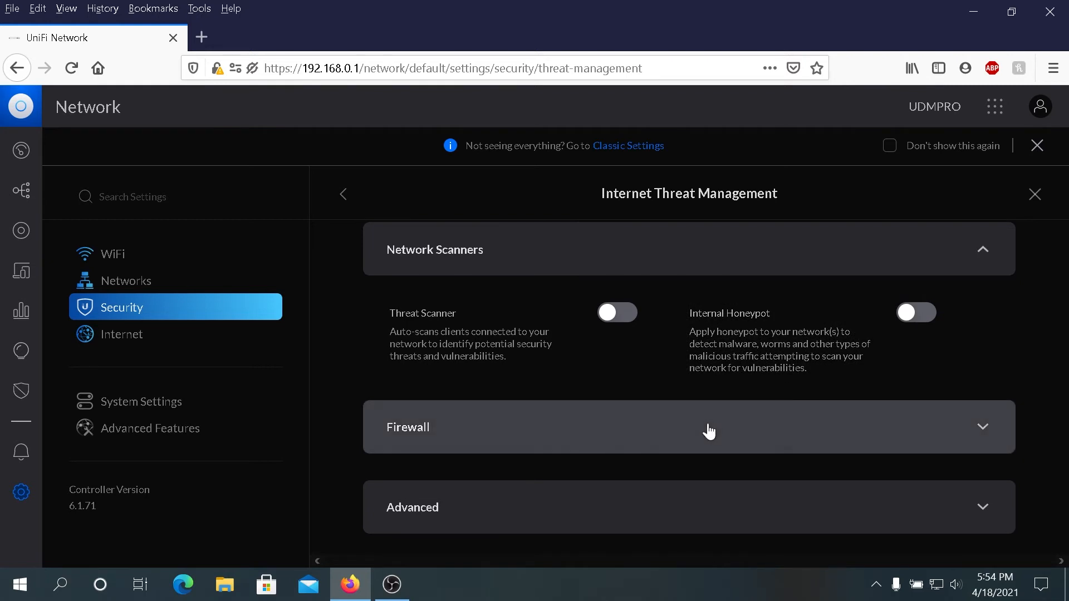
- Expand the Firewall section and examine its rules, groups, Conntrack Modules, State Timeouts and Default Action Logging
{"action": "left_click", "coordinate": [708, 428]}
{"action": "scroll", "coordinate": [720, 422], "scroll_direction": "down", "scroll_amount": 5}
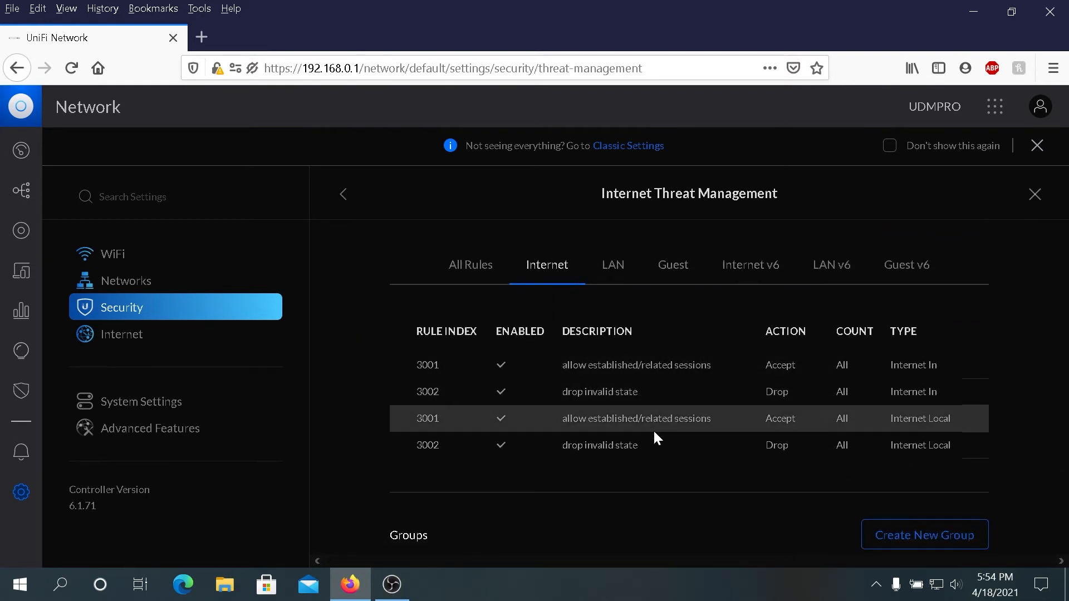
{"action": "scroll", "coordinate": [652, 422], "scroll_direction": "down", "scroll_amount": 4}
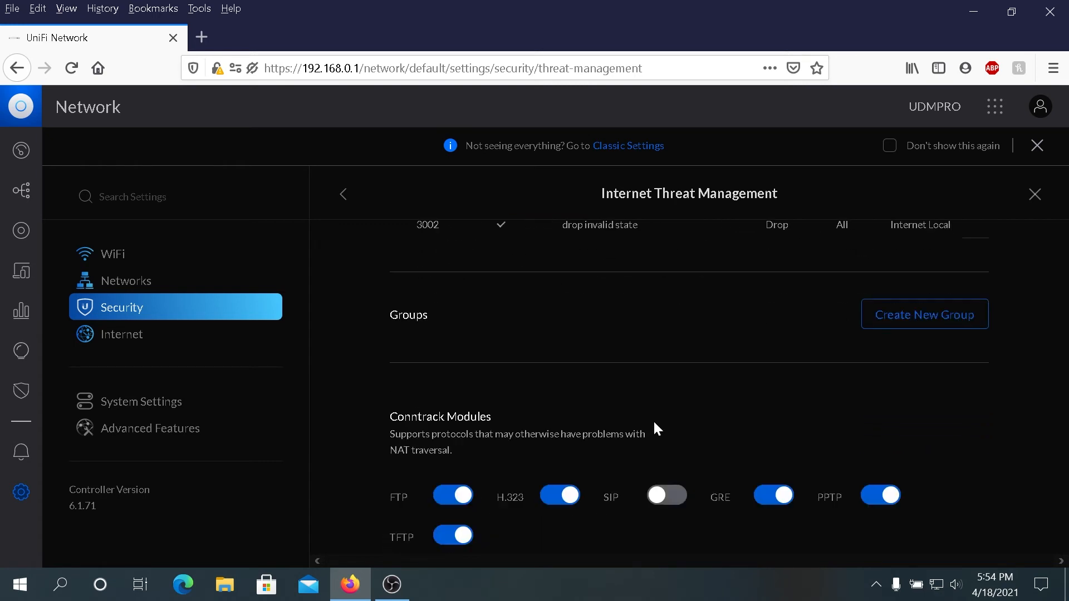
{"action": "scroll", "coordinate": [641, 429], "scroll_direction": "down", "scroll_amount": 2}
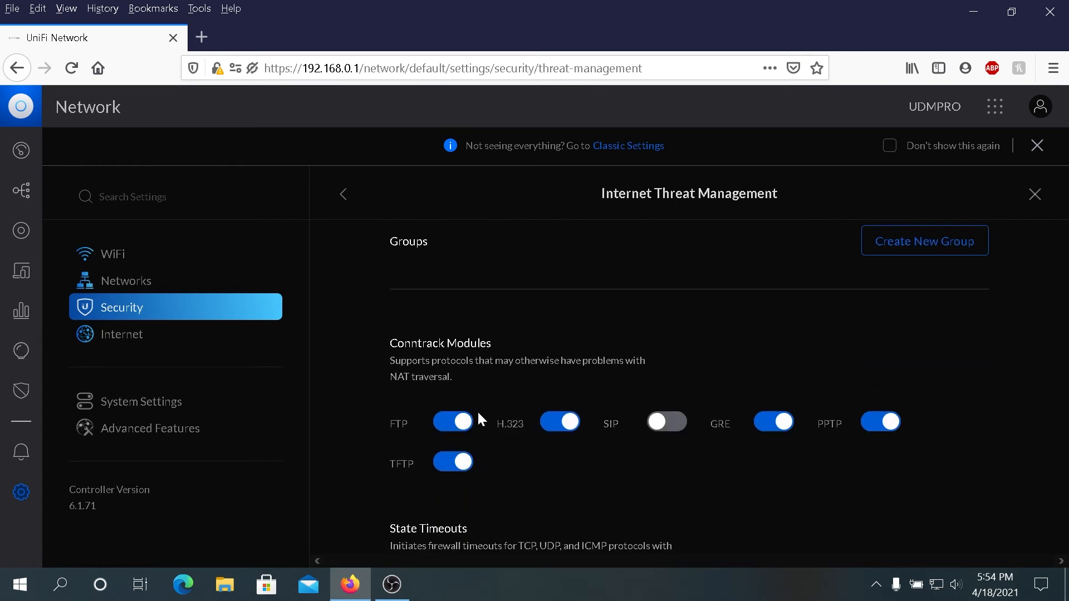
{"action": "scroll", "coordinate": [634, 466], "scroll_direction": "down", "scroll_amount": 2}
{"action": "scroll", "coordinate": [652, 460], "scroll_direction": "down", "scroll_amount": 8}
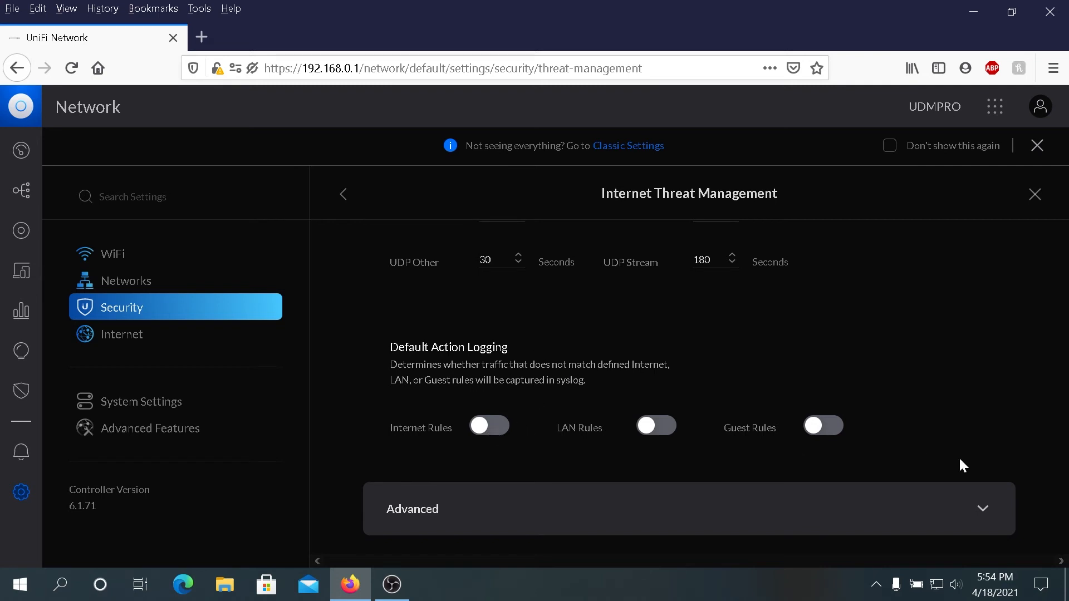
- Examine the Advanced threat management options: malicious IP and Tor restrictions, Threat Management Allow List and Signature Suppression
{"action": "scroll", "coordinate": [763, 437], "scroll_direction": "down", "scroll_amount": 1}
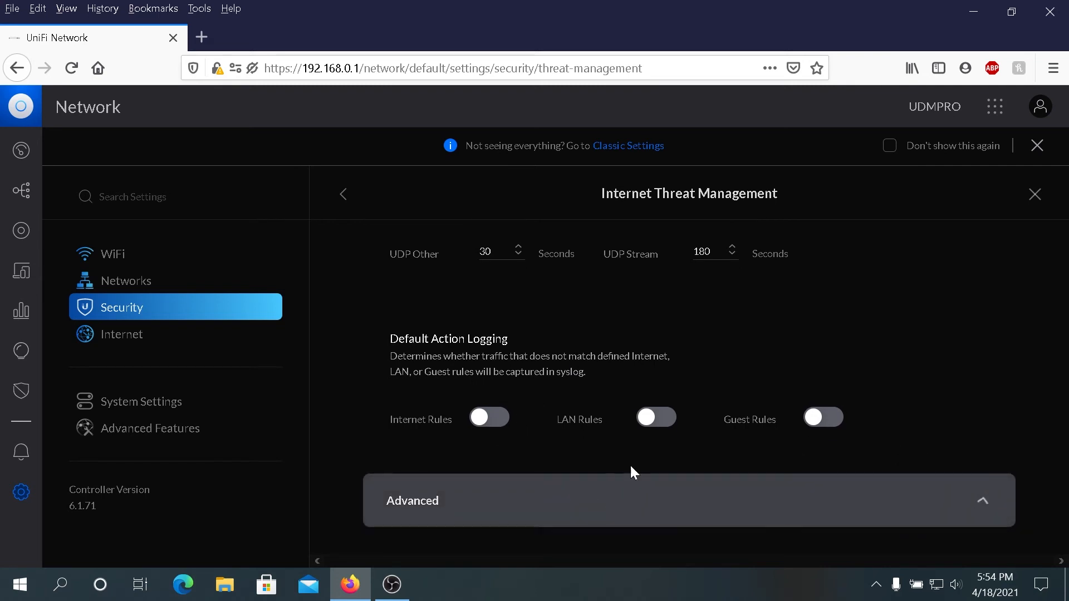
{"action": "scroll", "coordinate": [631, 468], "scroll_direction": "down", "scroll_amount": 4}
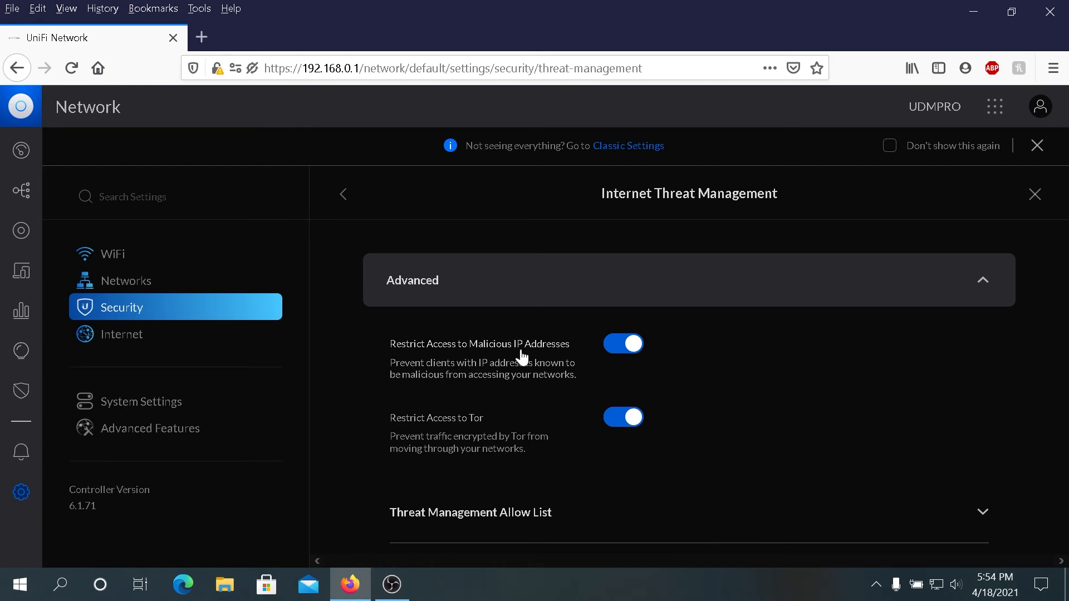
{"action": "scroll", "coordinate": [572, 358], "scroll_direction": "down", "scroll_amount": 1}
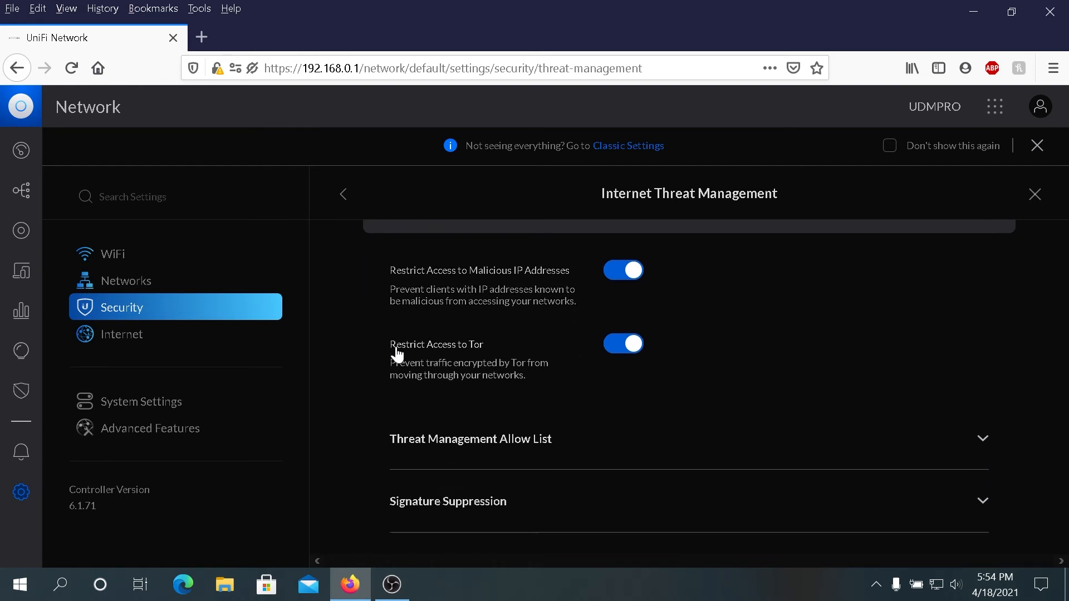
{"action": "scroll", "coordinate": [551, 370], "scroll_direction": "down", "scroll_amount": 1}
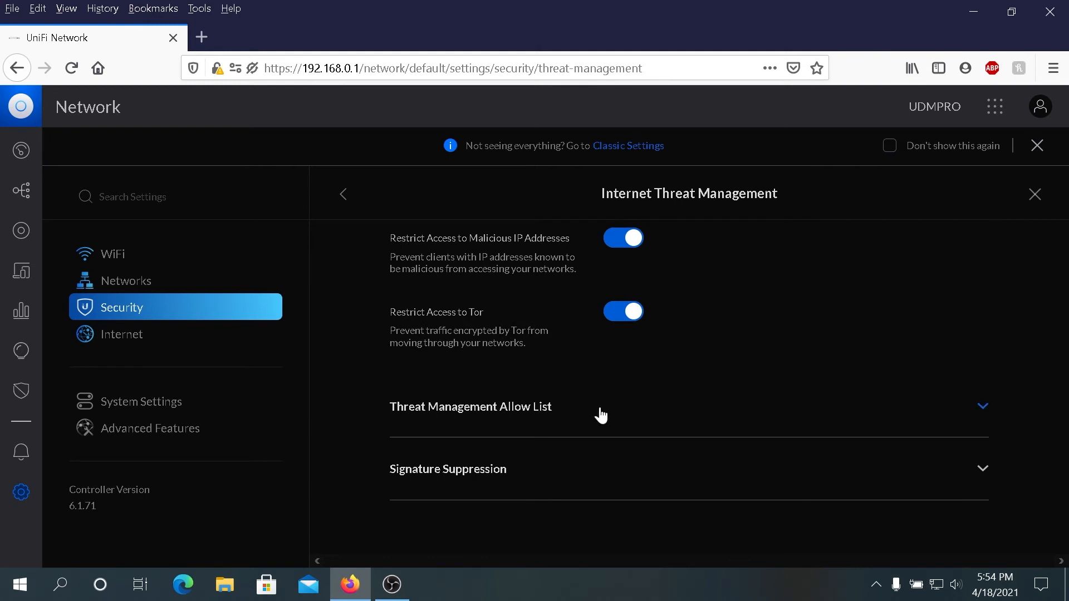
{"action": "left_click", "coordinate": [634, 409]}
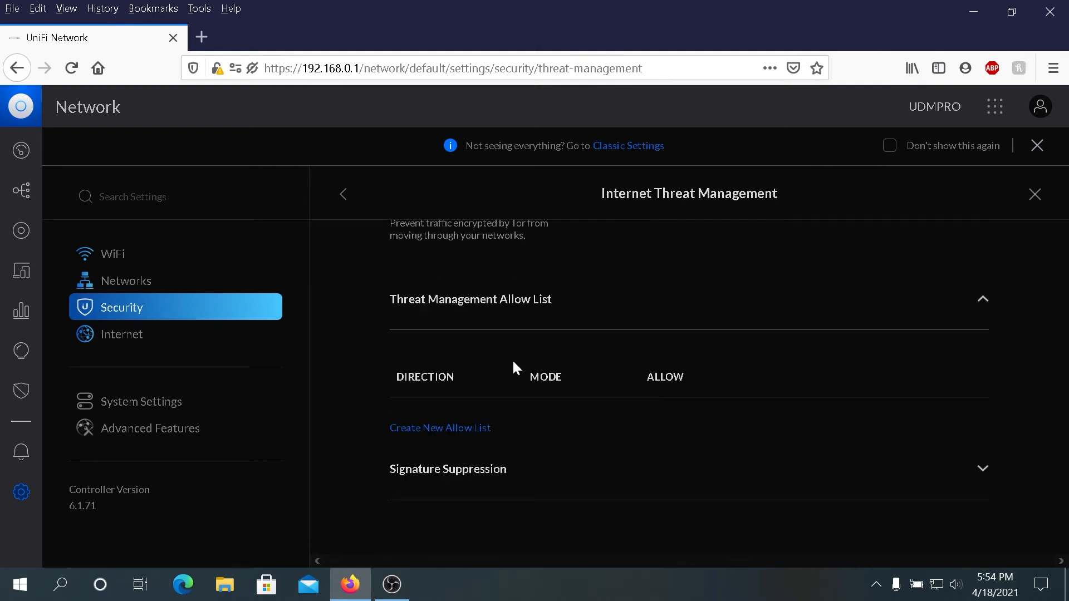
{"action": "left_click", "coordinate": [625, 482]}
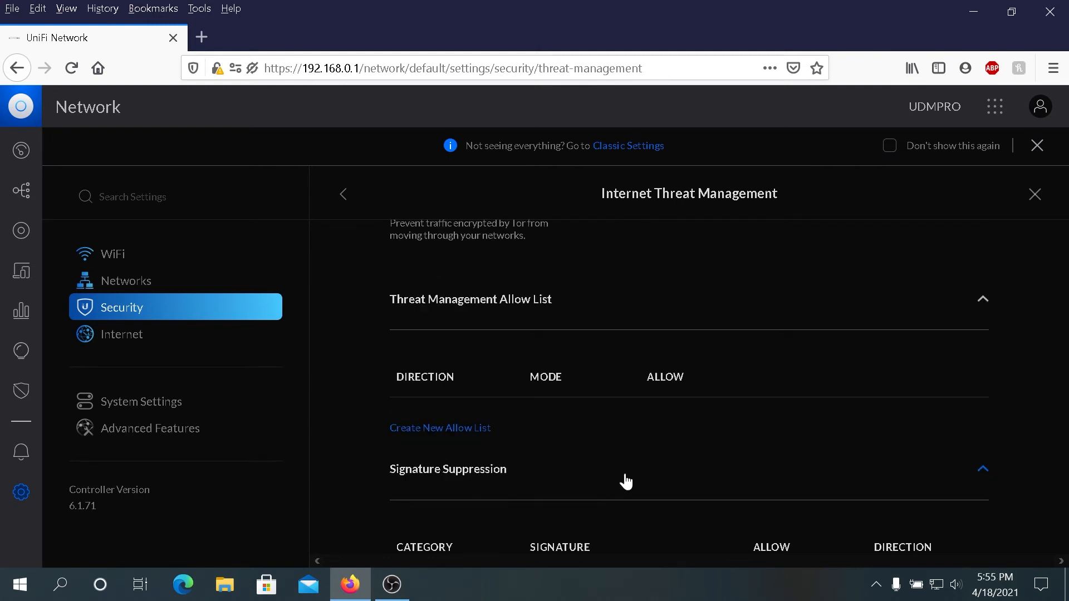
- Open Traffic & Device Identification and examine packet inspection, device fingerprinting, Restriction Definitions, and the wired and WiFi Restriction Assignments
{"action": "left_click", "coordinate": [551, 377]}
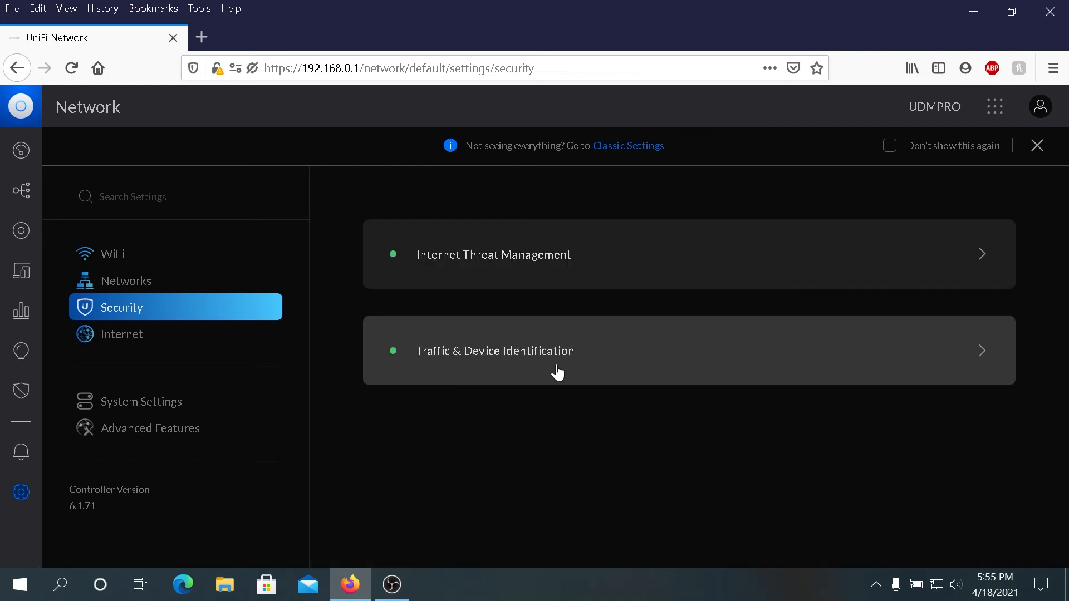
{"action": "left_click", "coordinate": [559, 369]}
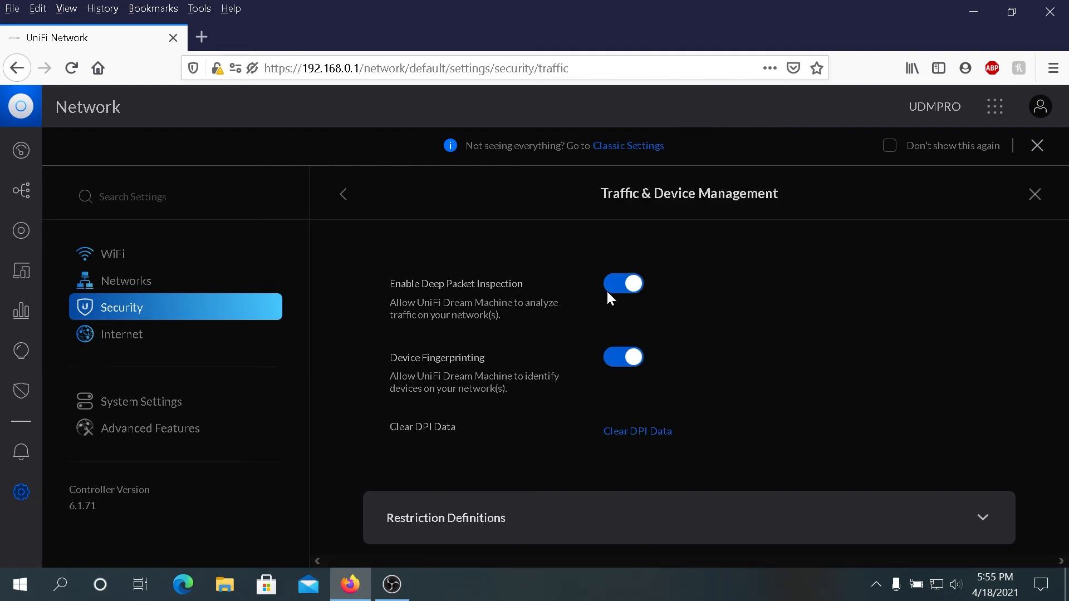
{"action": "scroll", "coordinate": [604, 356], "scroll_direction": "down", "scroll_amount": 2}
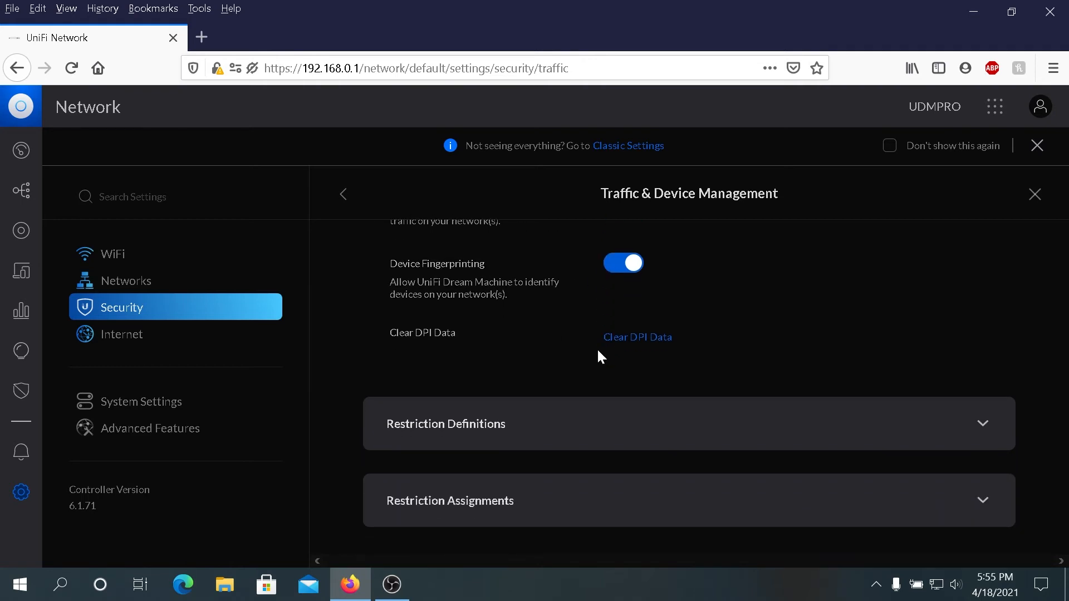
{"action": "left_click", "coordinate": [528, 438]}
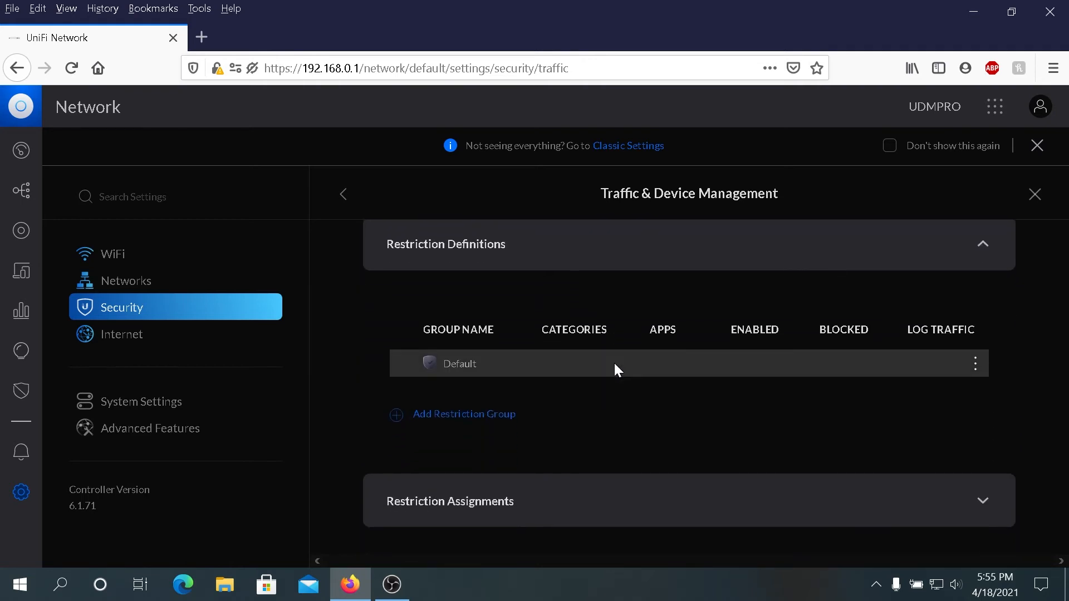
{"action": "left_click", "coordinate": [561, 504]}
{"action": "left_click", "coordinate": [509, 408]}
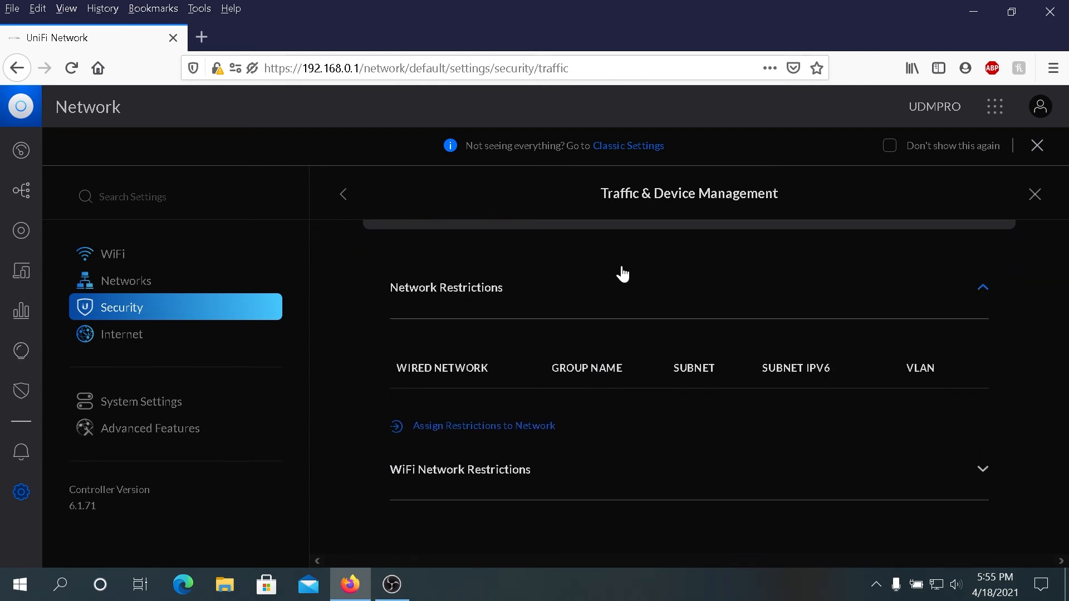
{"action": "left_click", "coordinate": [526, 476]}
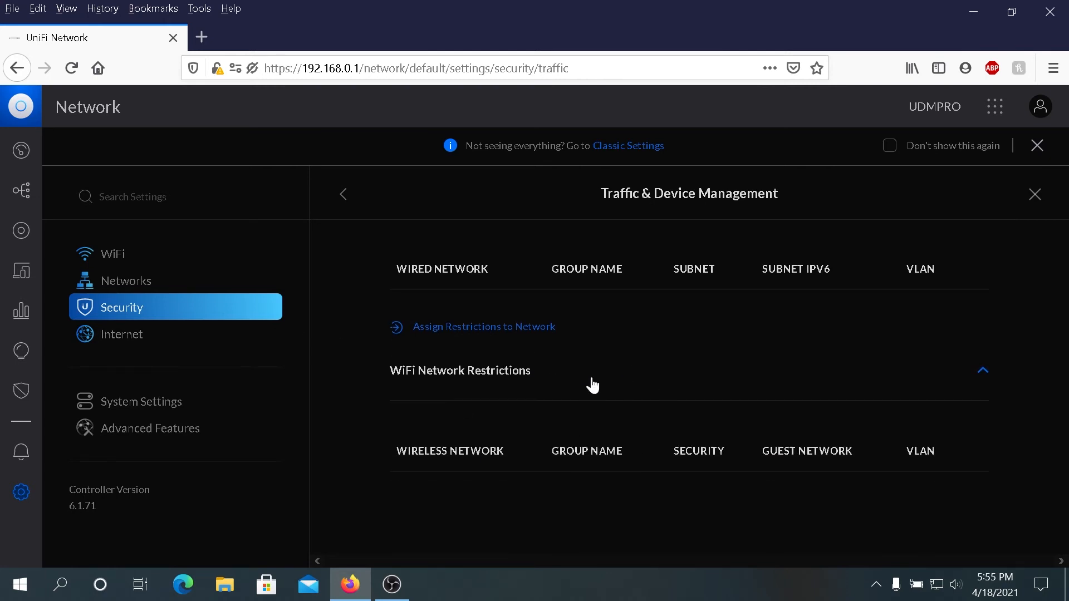
{"action": "scroll", "coordinate": [656, 362], "scroll_direction": "up", "scroll_amount": 5}
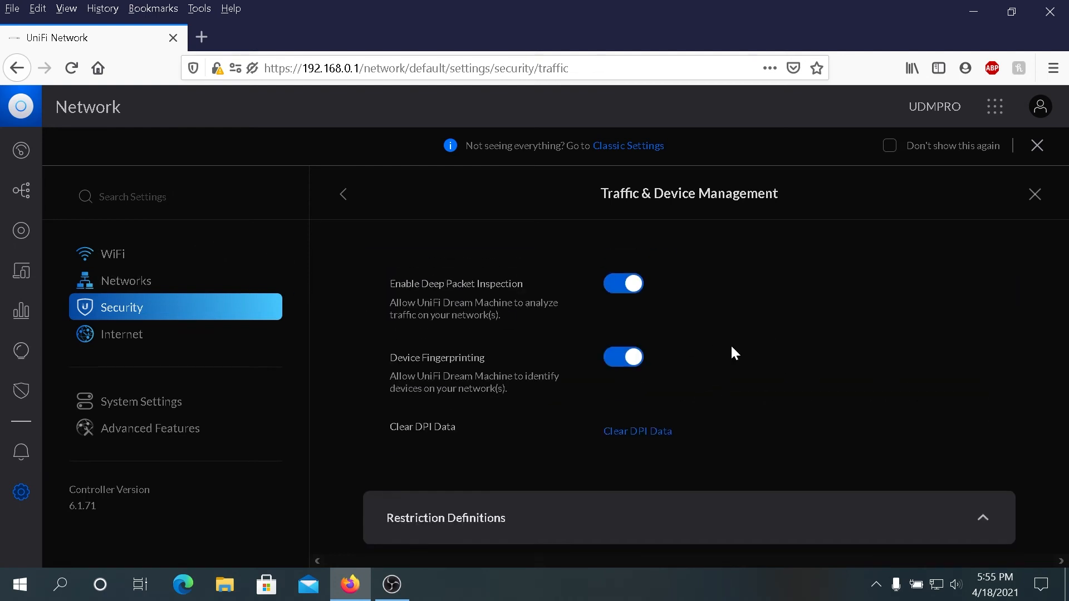
- Open the Internet settings and review the WAN and WAN2 connections
{"action": "left_click", "coordinate": [153, 345]}
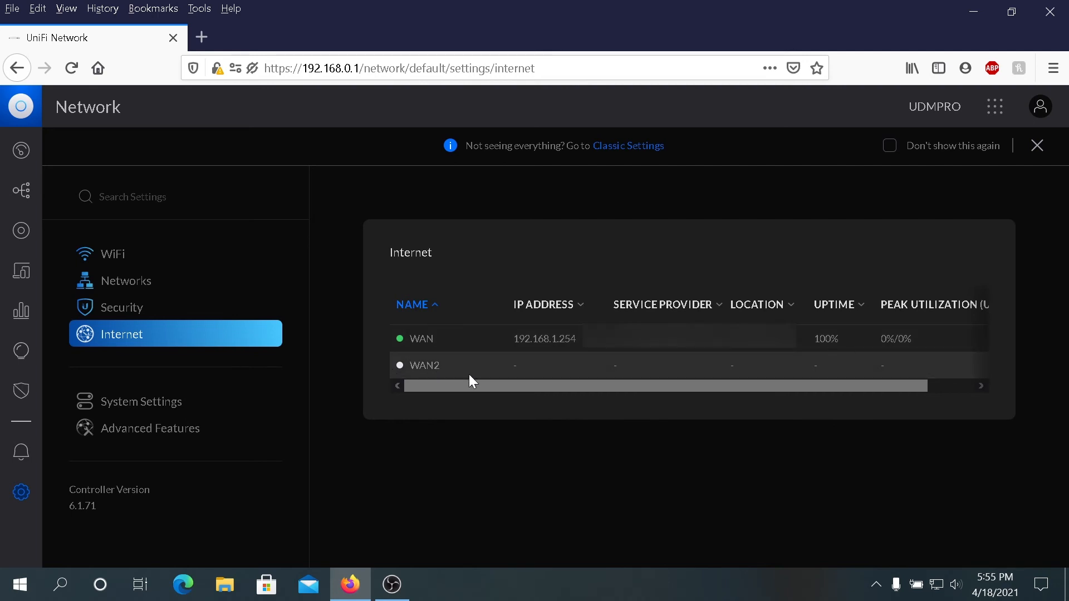
{"action": "scroll", "coordinate": [470, 374], "scroll_direction": "down", "scroll_amount": 2}
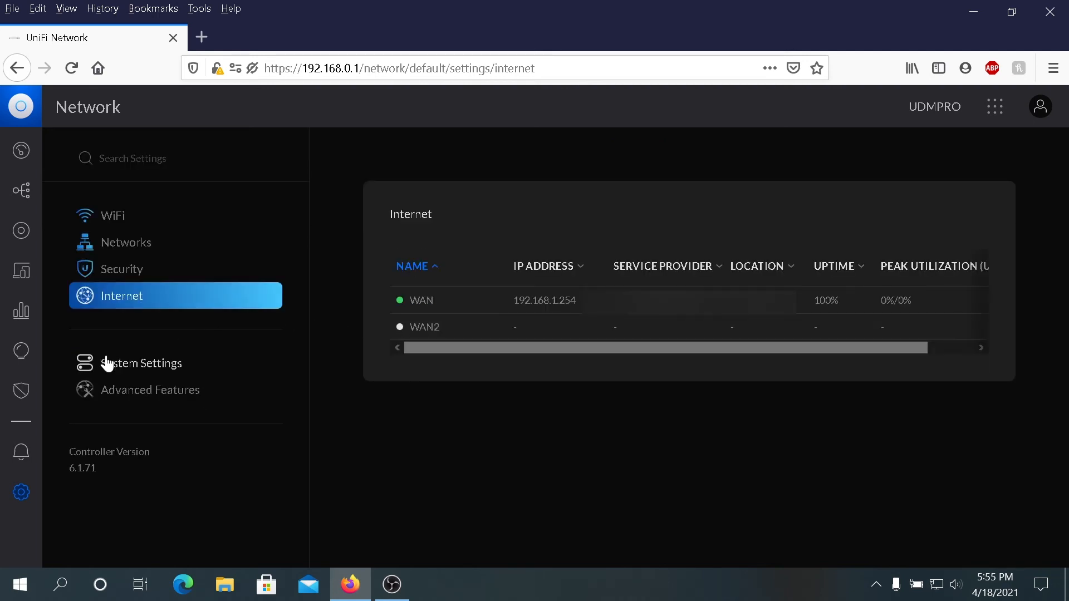
- Enable Dark Theme in the Network application's System Settings and apply the changes
{"action": "left_click", "coordinate": [146, 374]}
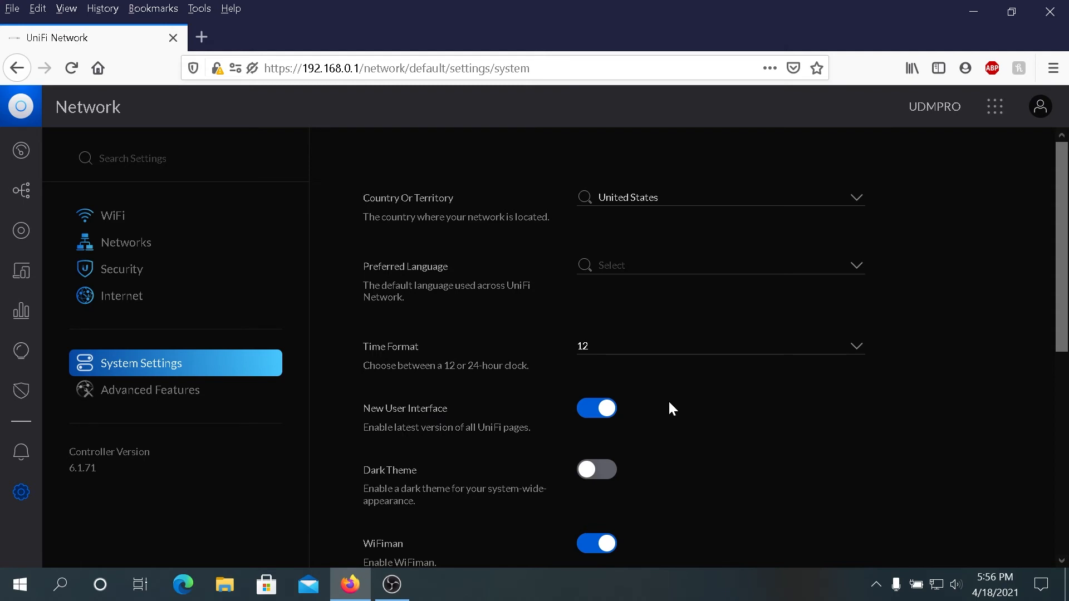
{"action": "scroll", "coordinate": [668, 400], "scroll_direction": "down", "scroll_amount": 2}
{"action": "left_click", "coordinate": [603, 400]}
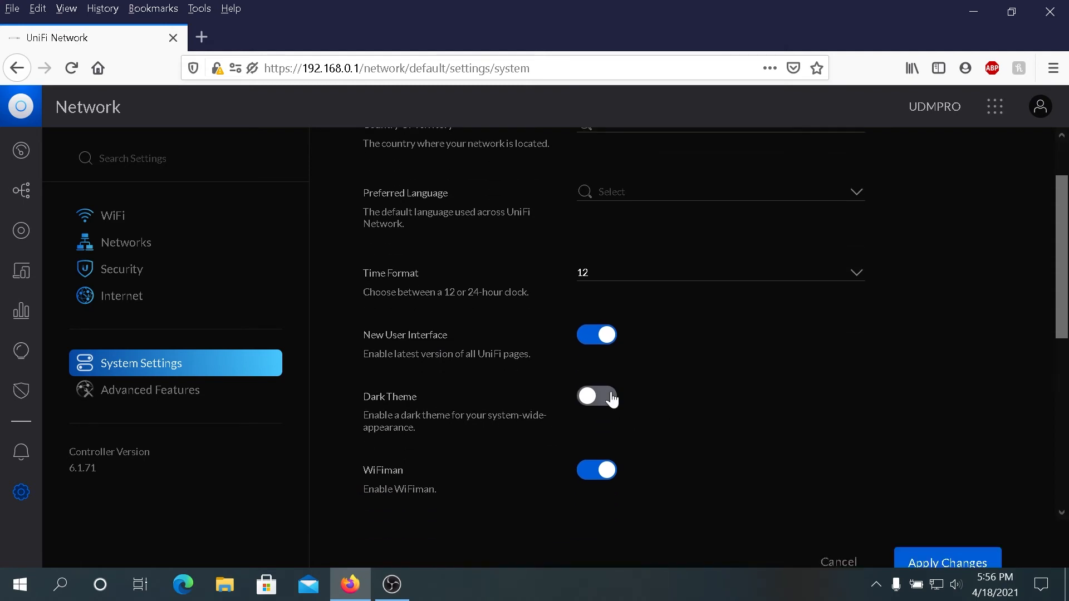
{"action": "scroll", "coordinate": [501, 412], "scroll_direction": "down", "scroll_amount": 2}
{"action": "scroll", "coordinate": [608, 411], "scroll_direction": "down", "scroll_amount": 4}
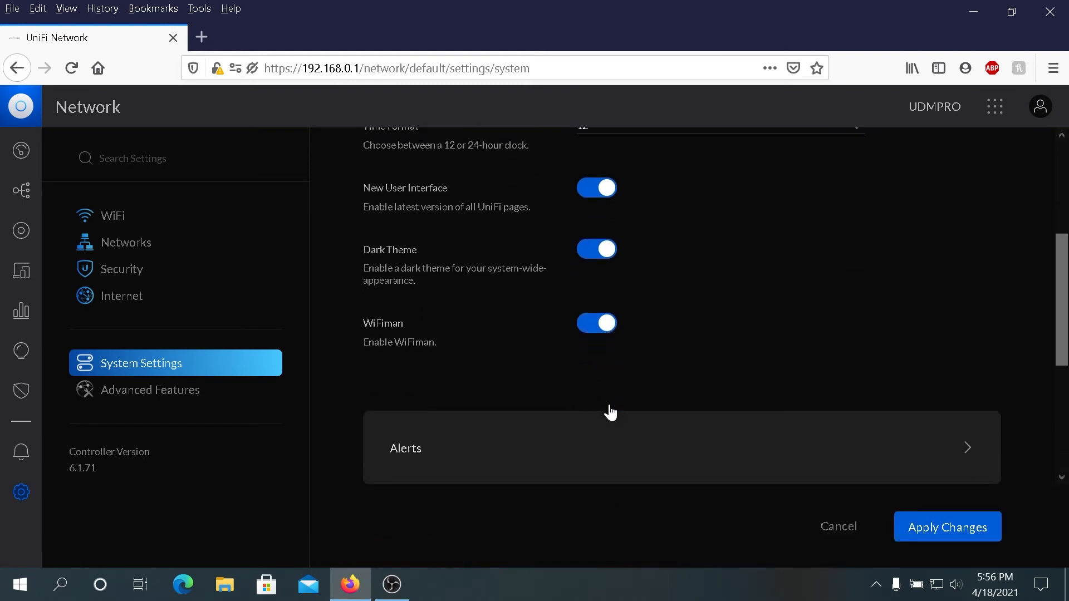
{"action": "left_click", "coordinate": [679, 392]}
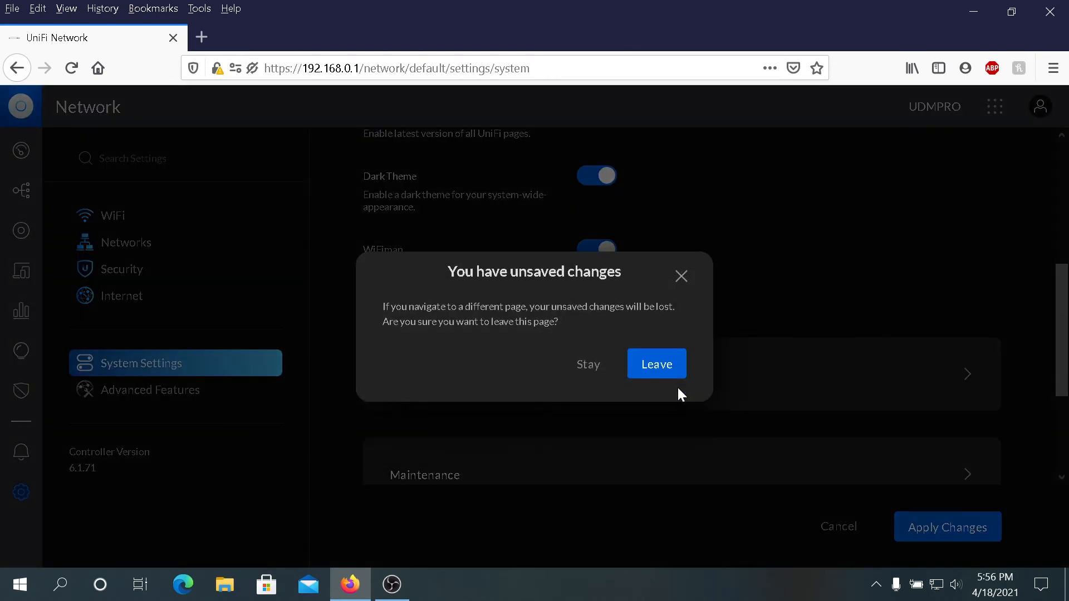
{"action": "key", "text": "Escape"}
{"action": "left_click", "coordinate": [929, 528]}
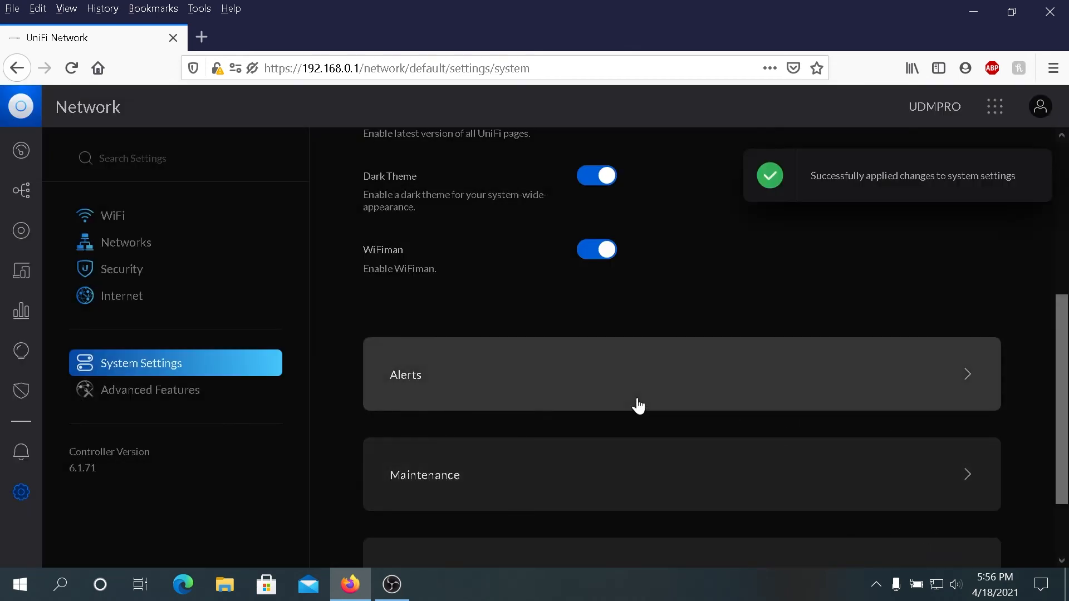
- Open Alerts to view the Auto and Manual preference options, and return to System Settings
{"action": "left_click", "coordinate": [655, 372]}
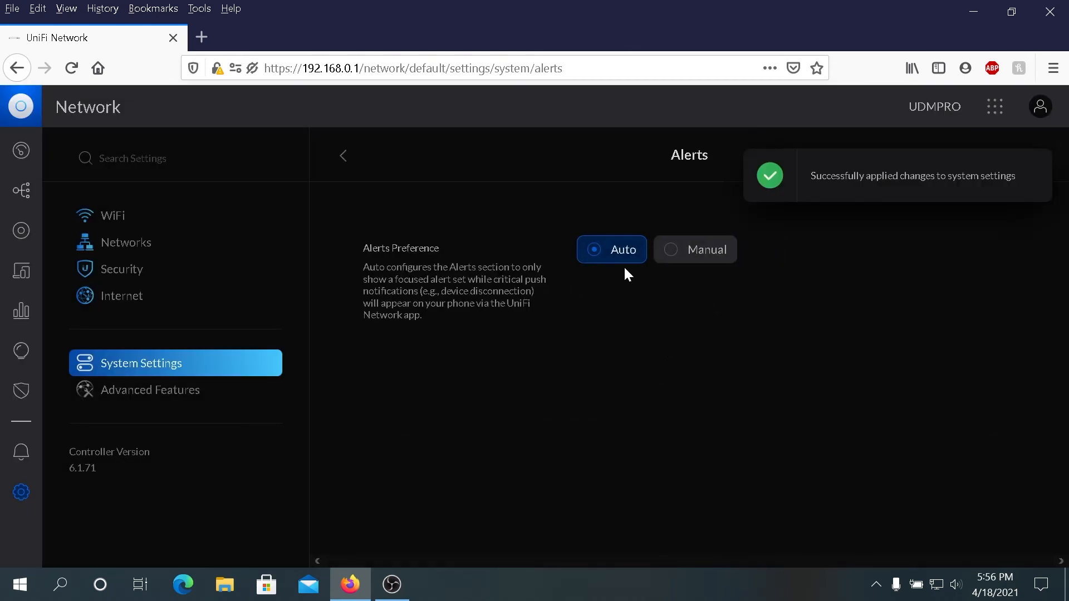
{"action": "left_click", "coordinate": [171, 370]}
{"action": "scroll", "coordinate": [592, 402], "scroll_direction": "down", "scroll_amount": 5}
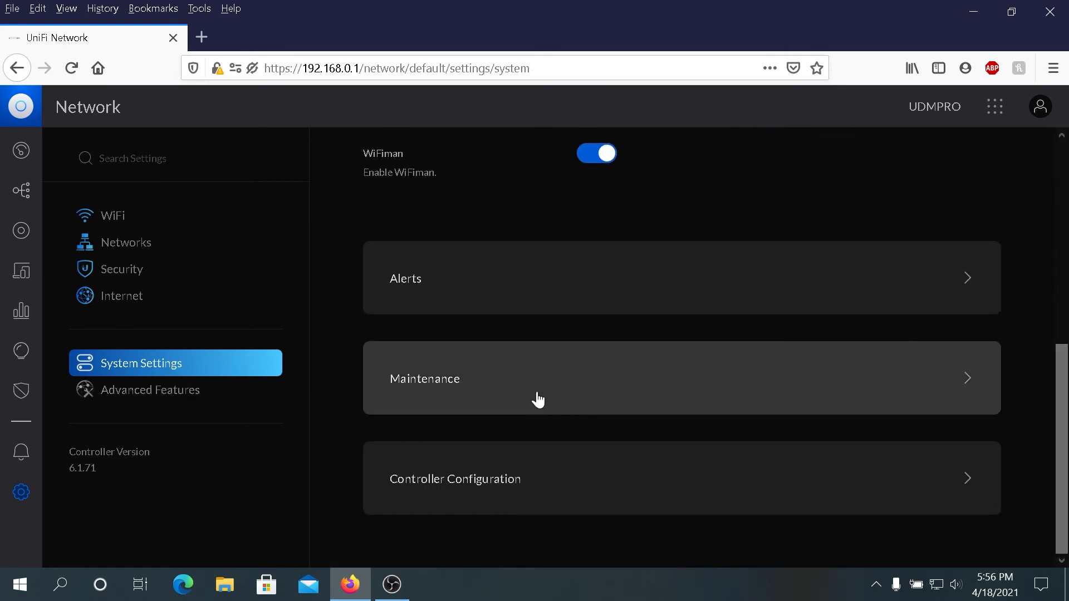
- Open Maintenance and examine the firmware update, backup restore and firmware cache options, plus the Private Release Channels under Advanced Settings
{"action": "left_click", "coordinate": [537, 399]}
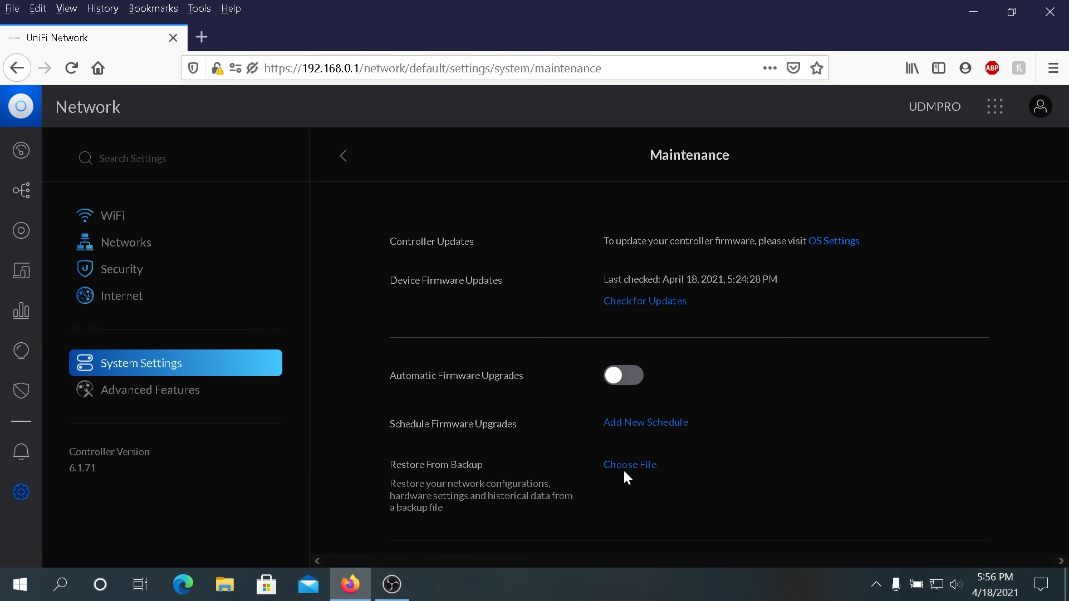
{"action": "scroll", "coordinate": [651, 468], "scroll_direction": "down", "scroll_amount": 6}
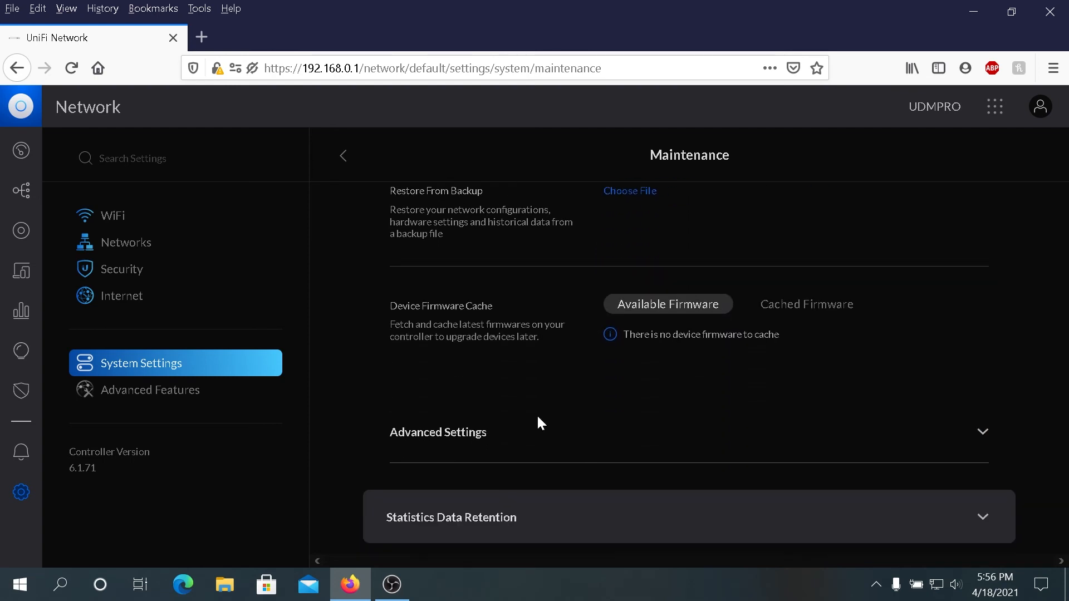
{"action": "left_click", "coordinate": [591, 365]}
{"action": "scroll", "coordinate": [556, 379], "scroll_direction": "down", "scroll_amount": 2}
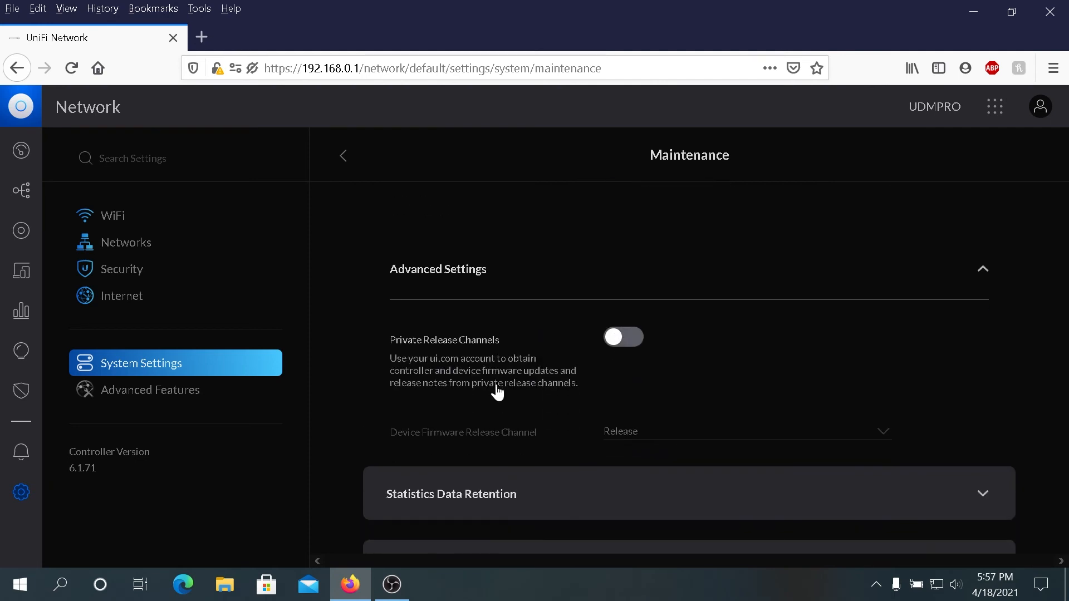
{"action": "scroll", "coordinate": [585, 356], "scroll_direction": "down", "scroll_amount": 2}
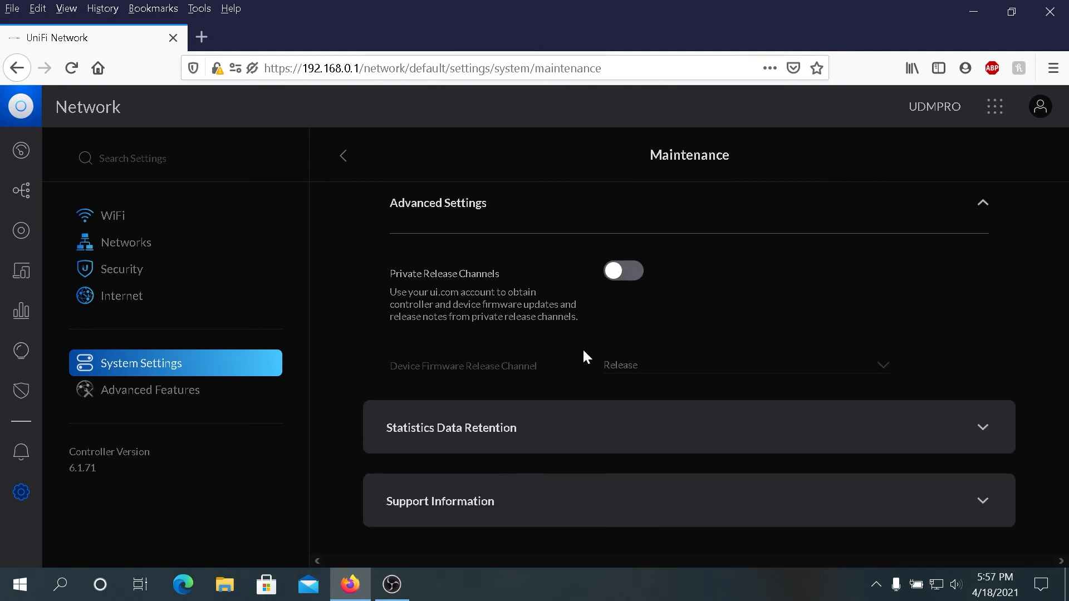
- Expand Statistics Data Retention, review the retention period for each time series granularity, and collapse the section
{"action": "left_click", "coordinate": [589, 428]}
{"action": "scroll", "coordinate": [711, 422], "scroll_direction": "down", "scroll_amount": 4}
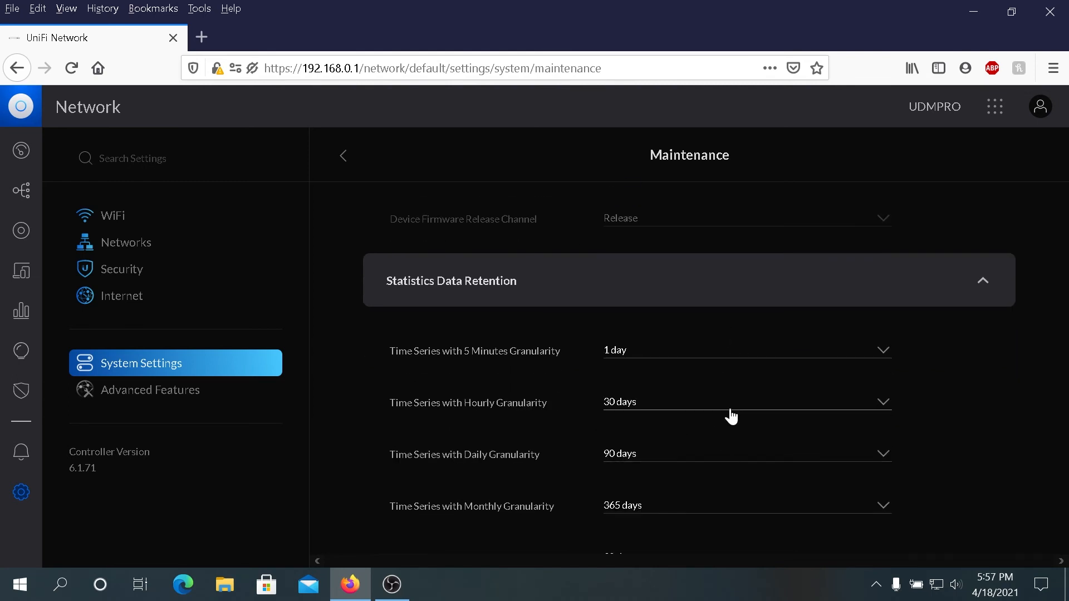
{"action": "left_click", "coordinate": [505, 291]}
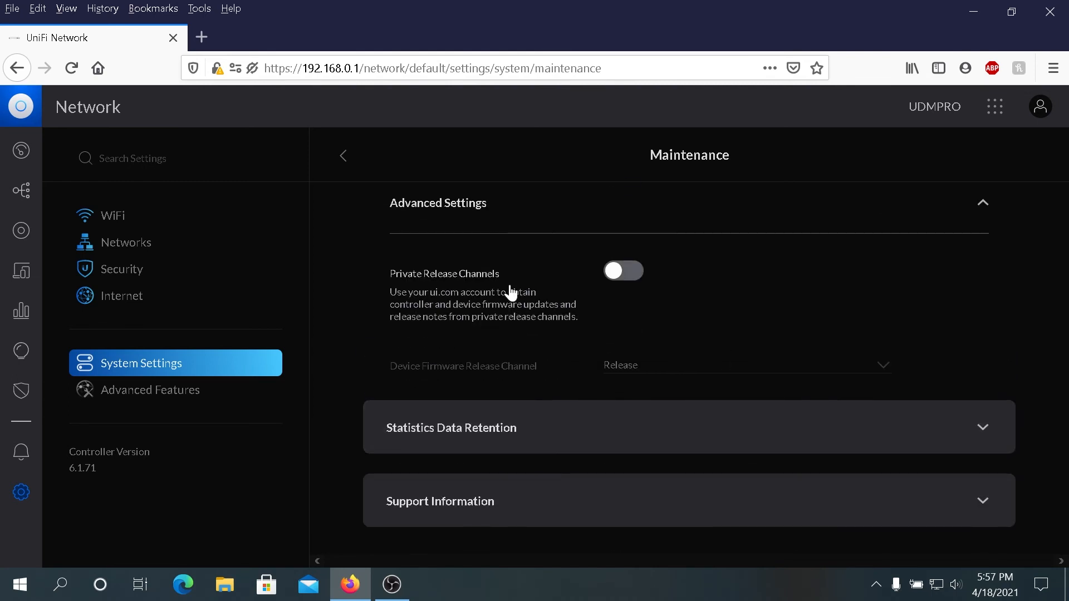
- Expand Support Information on the Maintenance page and view the support information, system configuration and log download options
{"action": "left_click", "coordinate": [503, 521]}
{"action": "scroll", "coordinate": [704, 410], "scroll_direction": "down", "scroll_amount": 4}
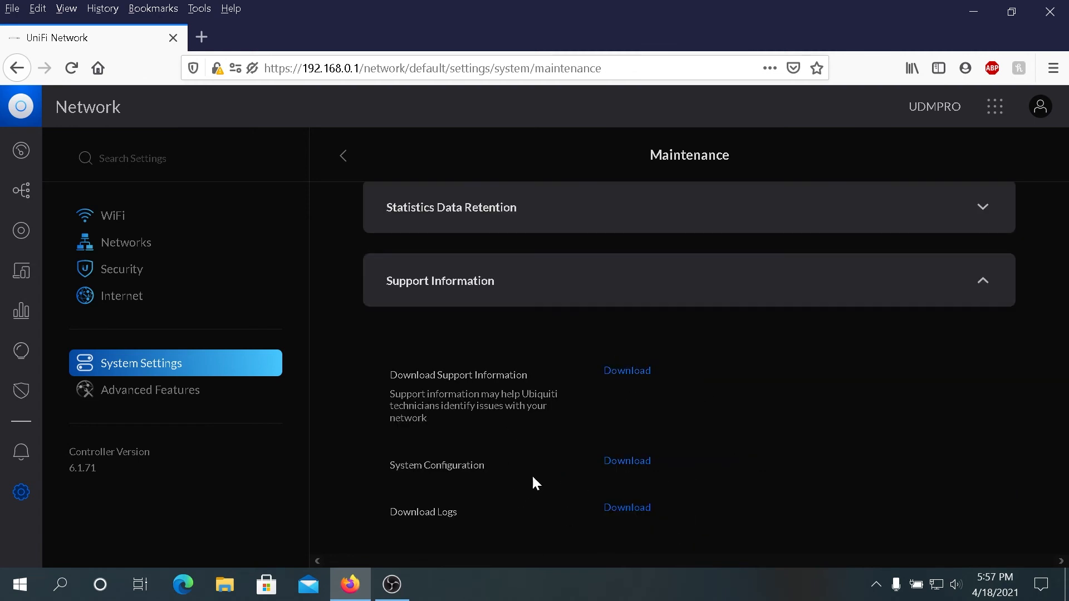
- Open Advanced Features and review the WiFi AI, Switch Ports, Network Isolation, Bandwidth Profile and RADIUS sections
{"action": "left_click", "coordinate": [139, 394]}
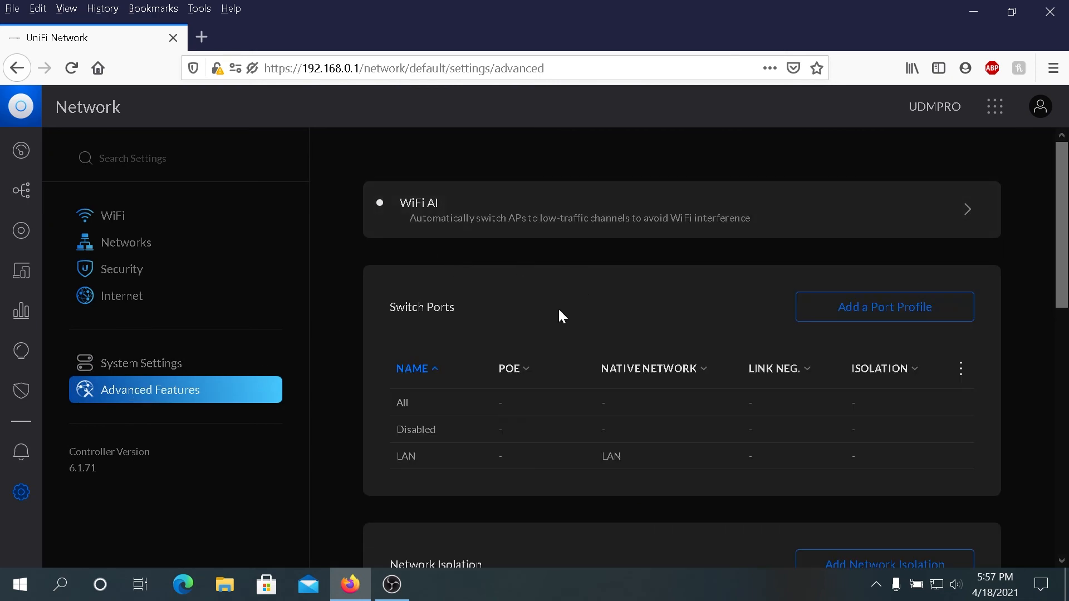
{"action": "scroll", "coordinate": [559, 311], "scroll_direction": "down", "scroll_amount": 3}
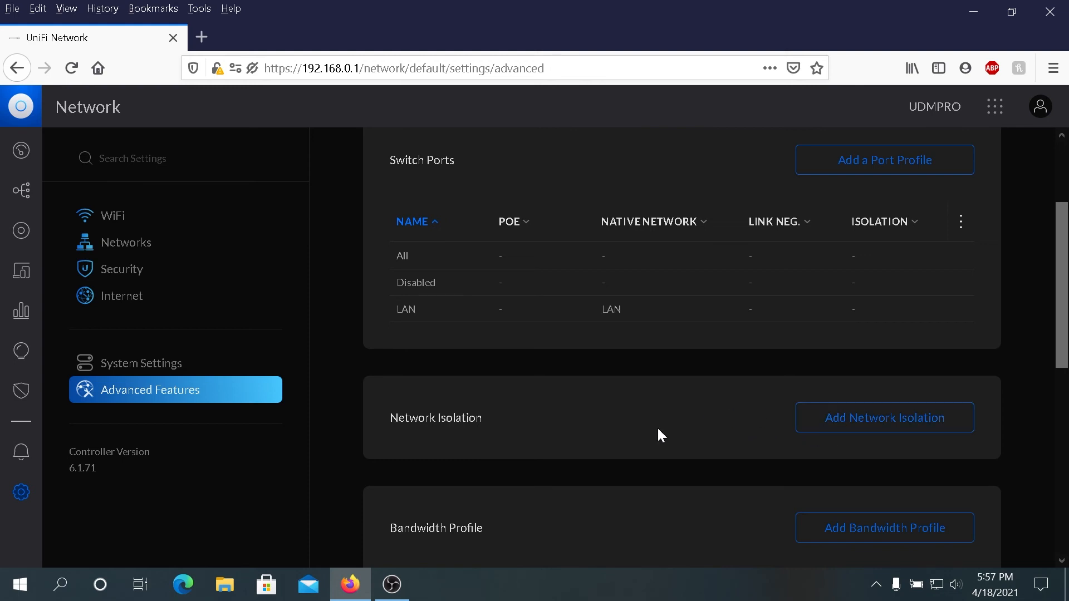
{"action": "scroll", "coordinate": [658, 430], "scroll_direction": "down", "scroll_amount": 7}
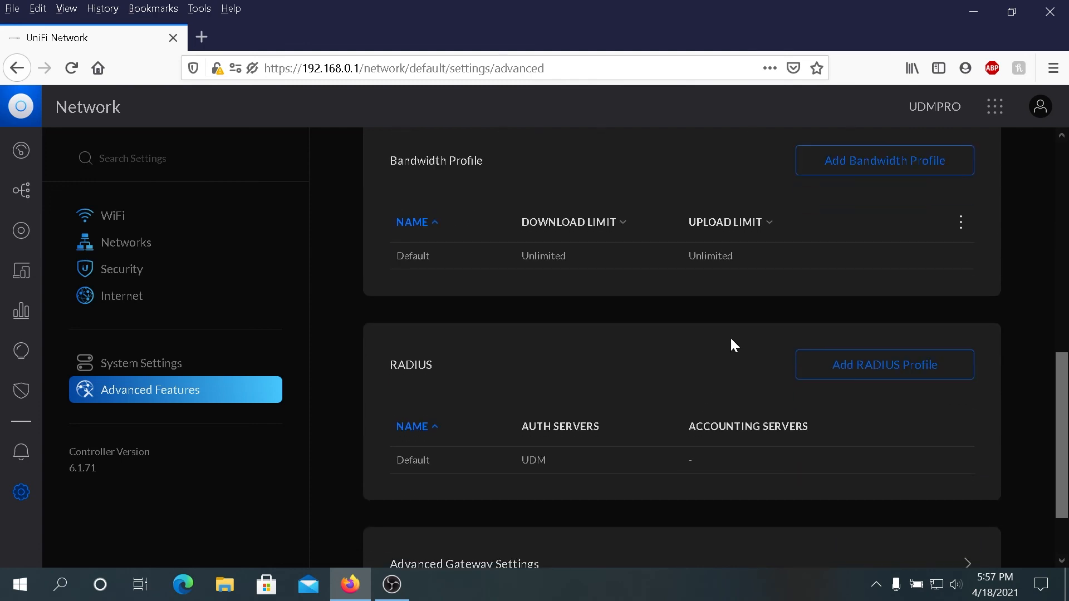
{"action": "scroll", "coordinate": [731, 340], "scroll_direction": "down", "scroll_amount": 2}
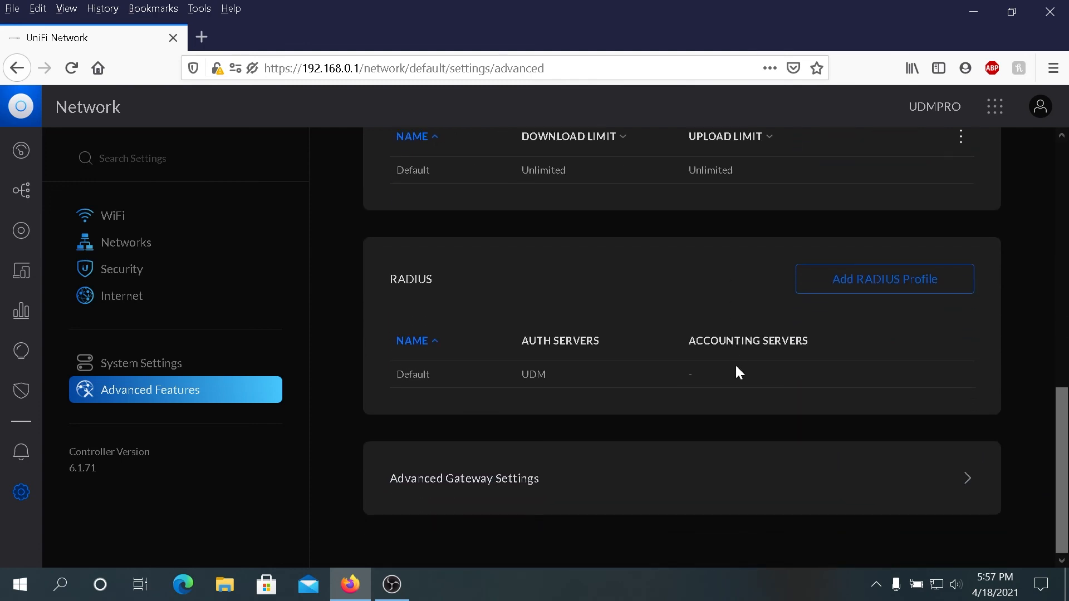
- Open Advanced Gateway Settings and review its sections from Port Forwarding, Static Routes and Dynamic DNS through DHCP, Multicast DNS, UPnP and SNMP
{"action": "left_click", "coordinate": [659, 478]}
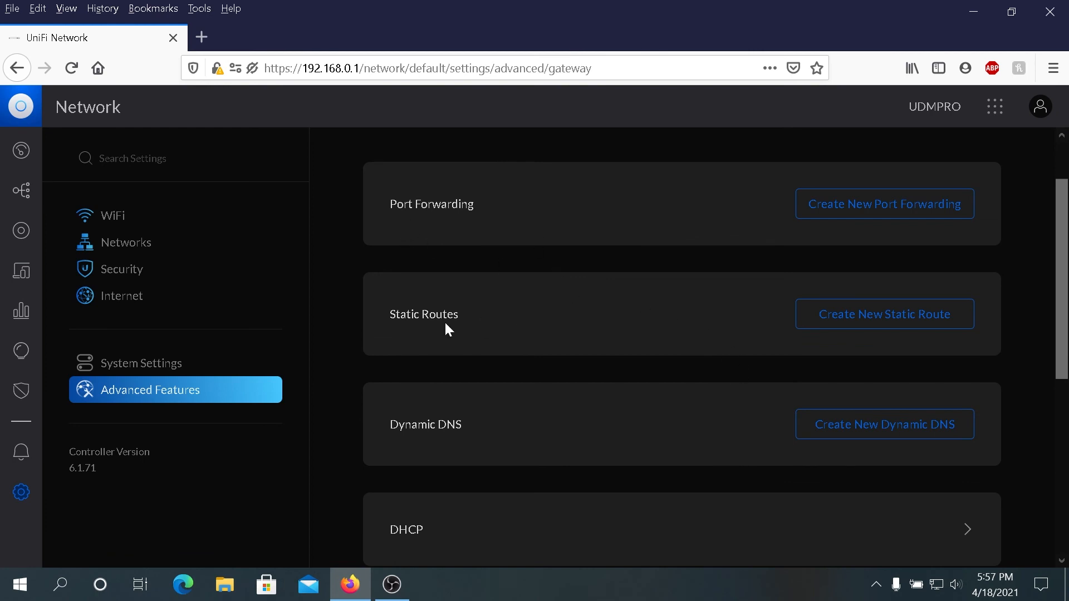
{"action": "scroll", "coordinate": [501, 417], "scroll_direction": "down", "scroll_amount": 3}
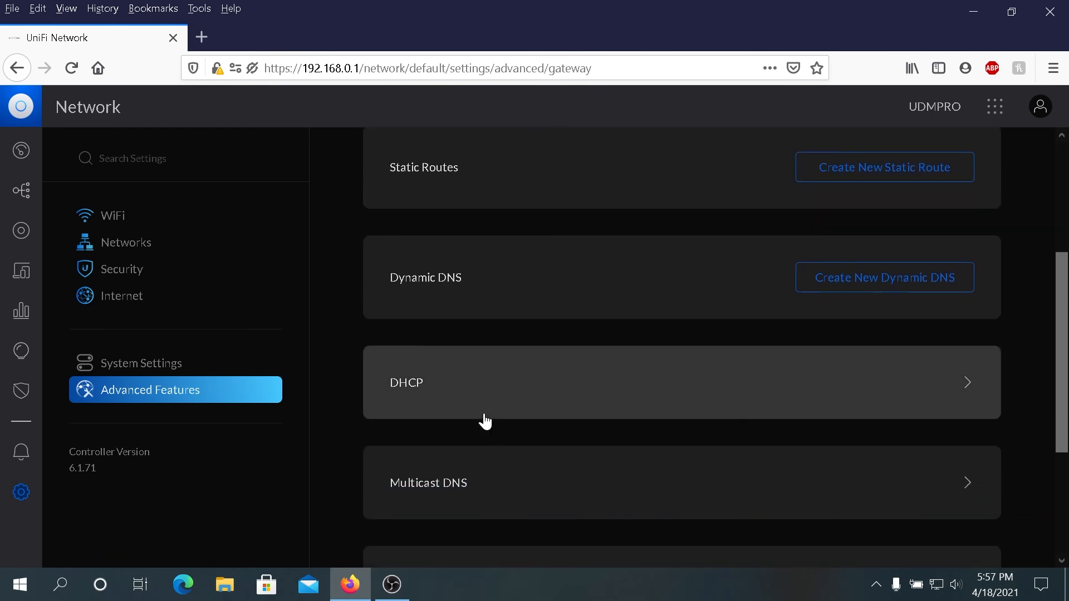
{"action": "scroll", "coordinate": [557, 407], "scroll_direction": "down", "scroll_amount": 3}
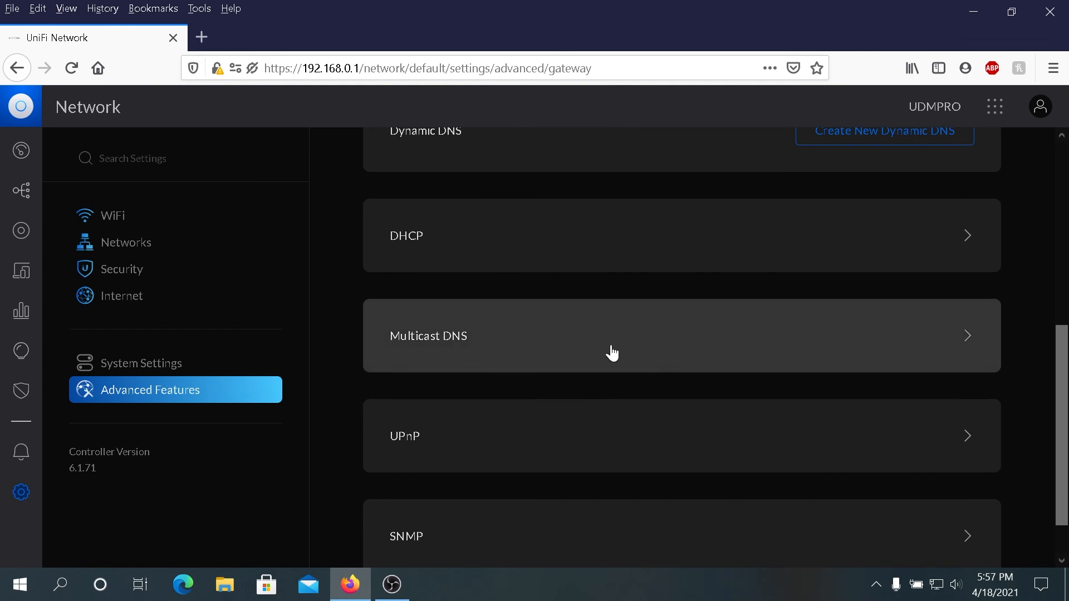
{"action": "scroll", "coordinate": [598, 442], "scroll_direction": "down", "scroll_amount": 1}
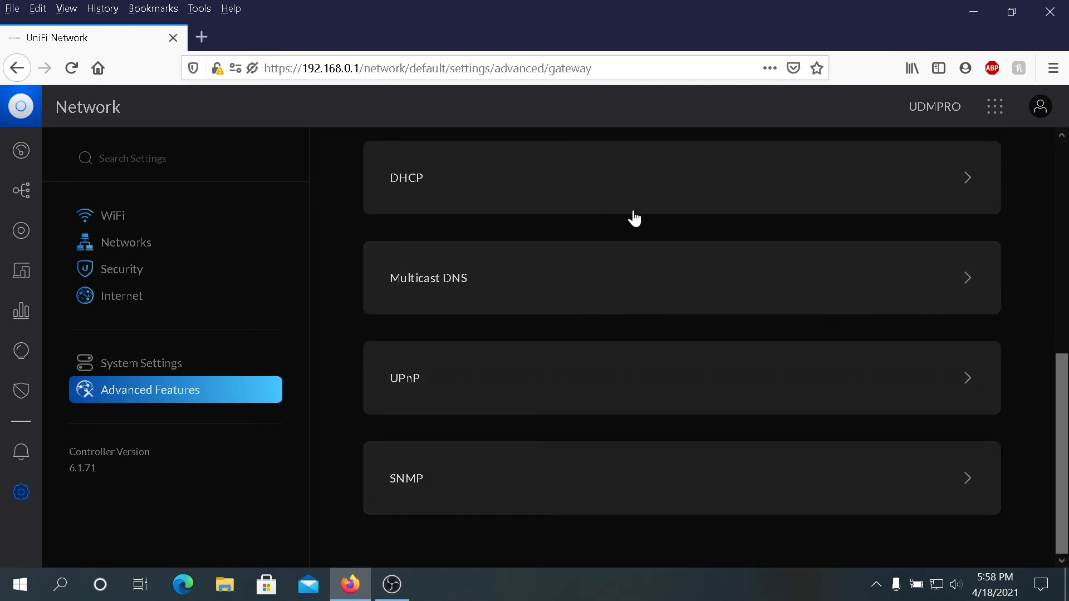
- Open the DHCP settings, view the DHCP Options section, collapse it and return to Advanced Gateway Settings
{"action": "left_click", "coordinate": [673, 189]}
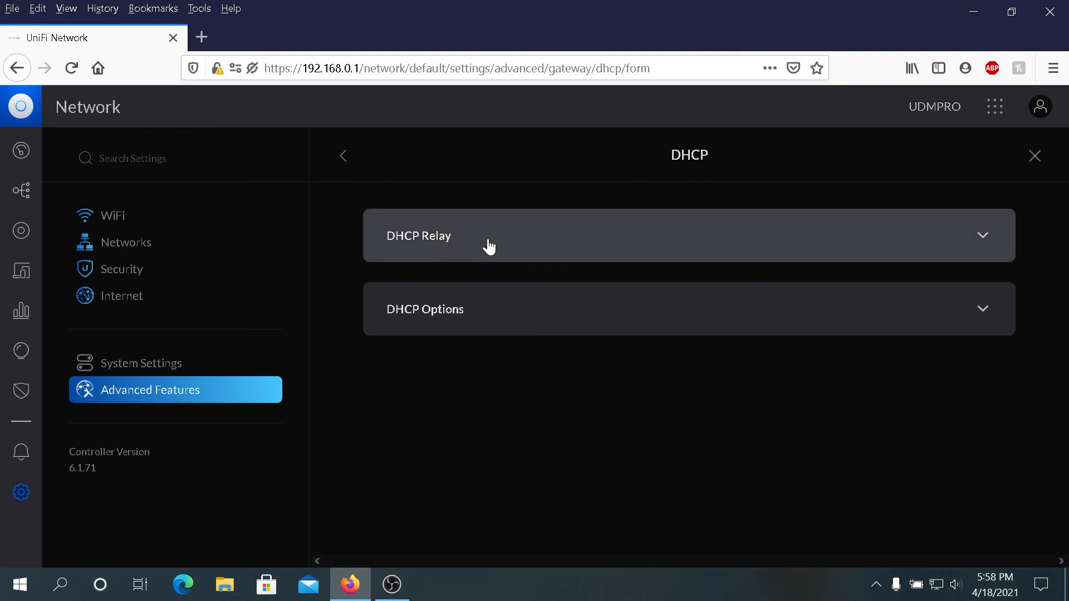
{"action": "left_click", "coordinate": [480, 313]}
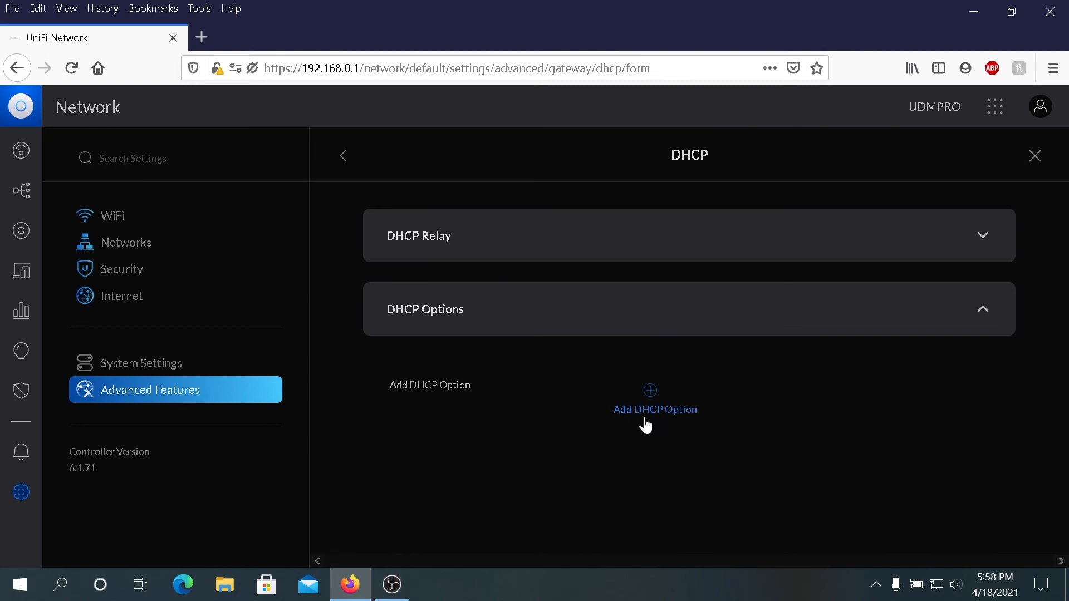
{"action": "left_click", "coordinate": [554, 310]}
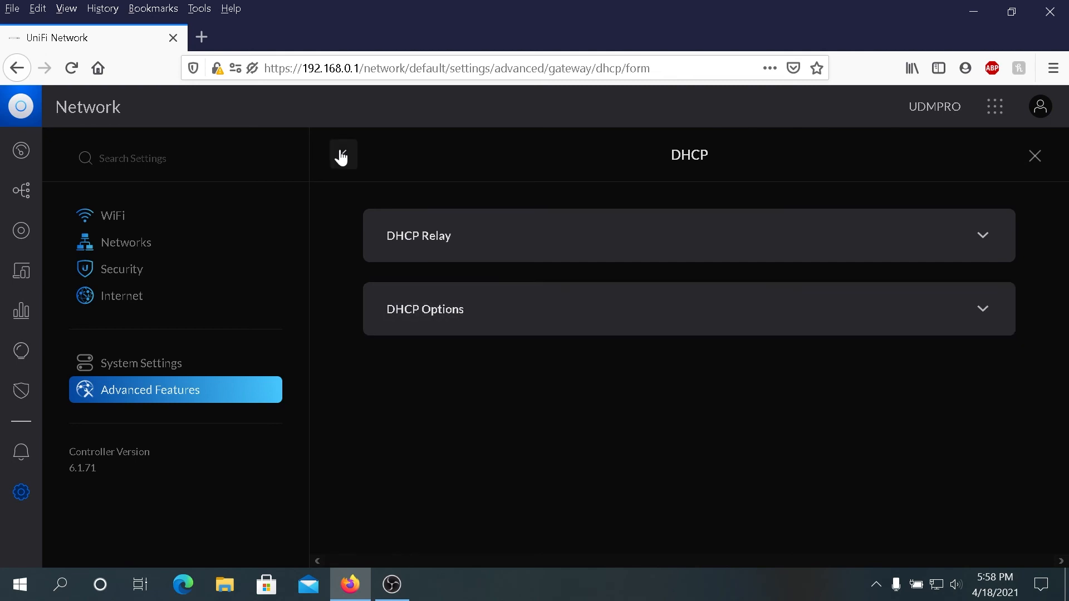
{"action": "left_click", "coordinate": [341, 158]}
- Open the SNMP settings to view the Version 1 & 2C and Version 3 options, and return to Advanced Gateway Settings
{"action": "scroll", "coordinate": [711, 408], "scroll_direction": "down", "scroll_amount": 5}
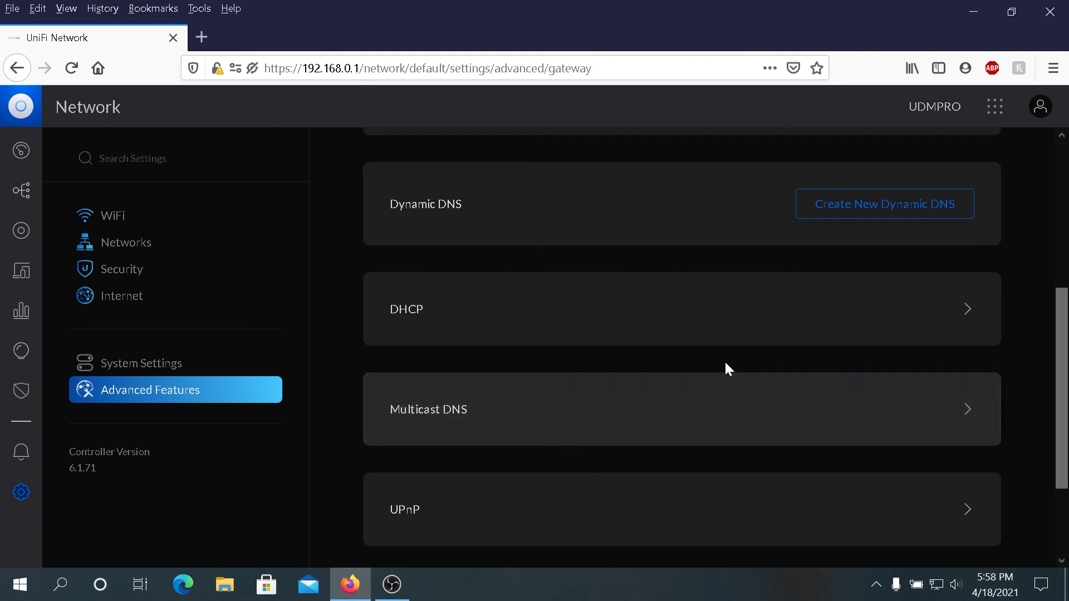
{"action": "scroll", "coordinate": [699, 420], "scroll_direction": "down", "scroll_amount": 3}
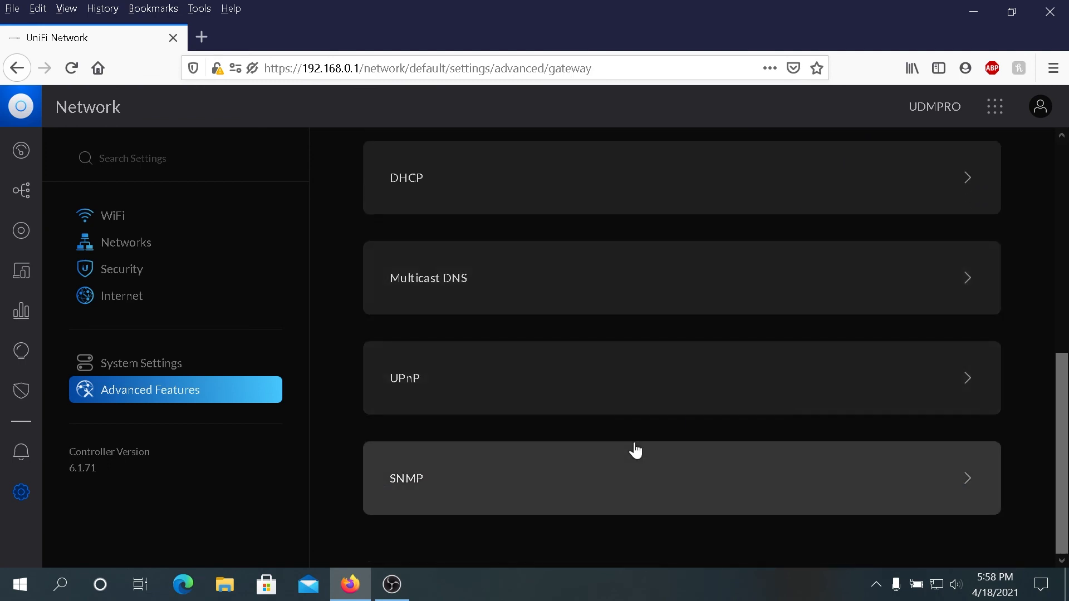
{"action": "left_click", "coordinate": [635, 450]}
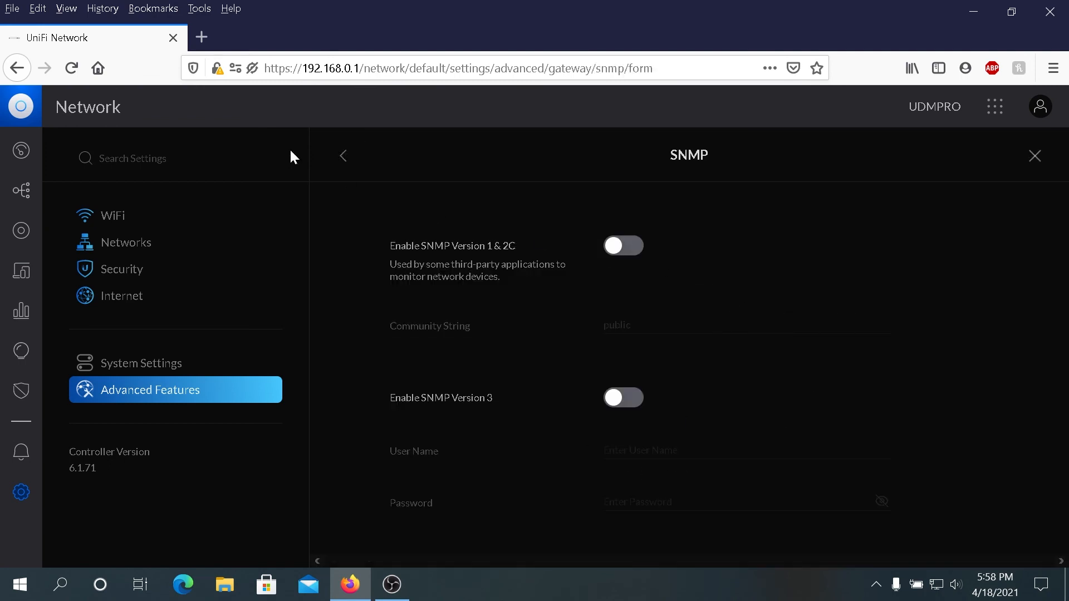
{"action": "left_click", "coordinate": [342, 156]}
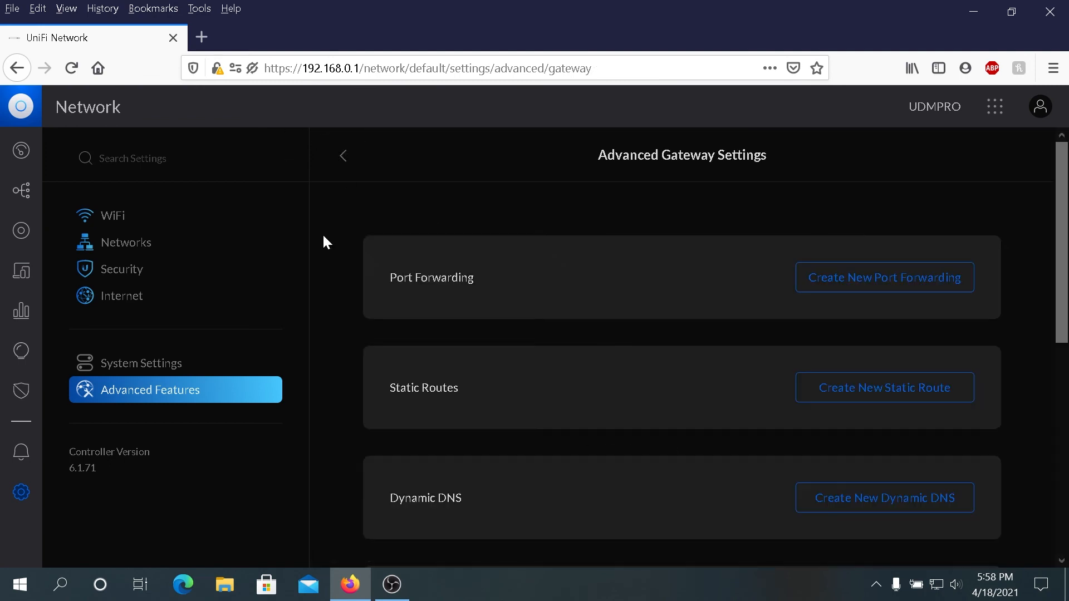
- Open Internet Threat Management in the Security settings to view its detection and blocking options
{"action": "left_click", "coordinate": [125, 269]}
{"action": "left_click", "coordinate": [544, 238]}
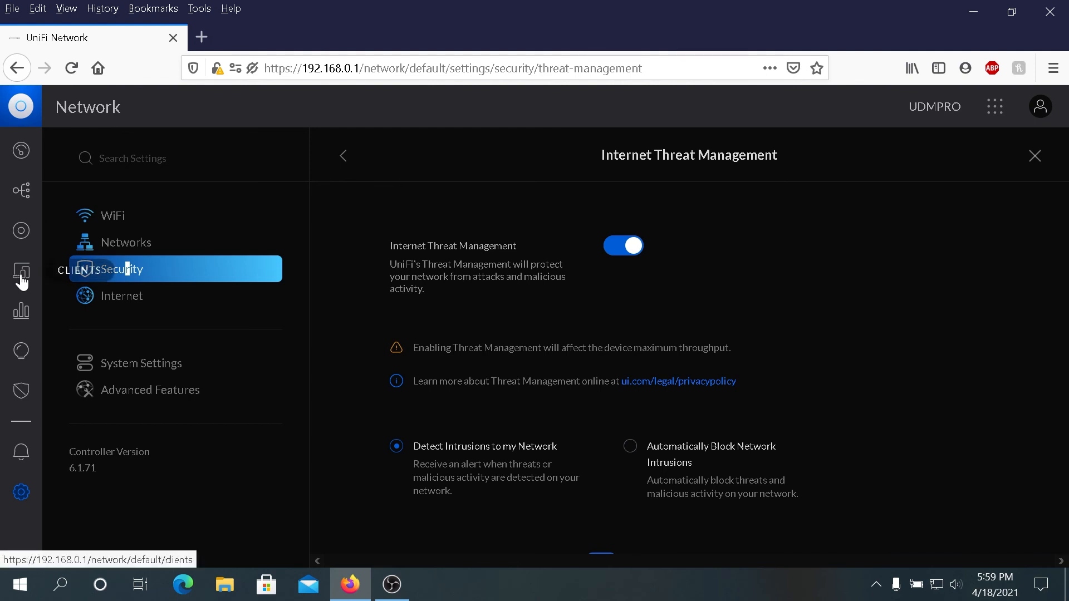
- Open the Threat Management dashboard and examine the threat map and the breakdowns by severity, geography and classification
{"action": "left_click", "coordinate": [20, 354]}
{"action": "left_click", "coordinate": [21, 390]}
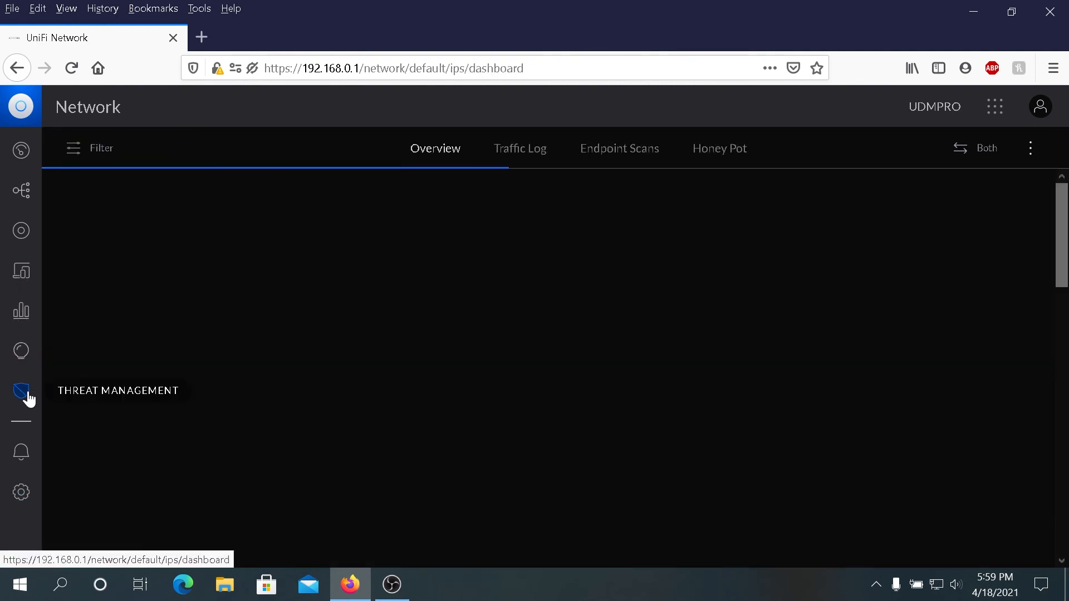
{"action": "scroll", "coordinate": [358, 354], "scroll_direction": "down", "scroll_amount": 3}
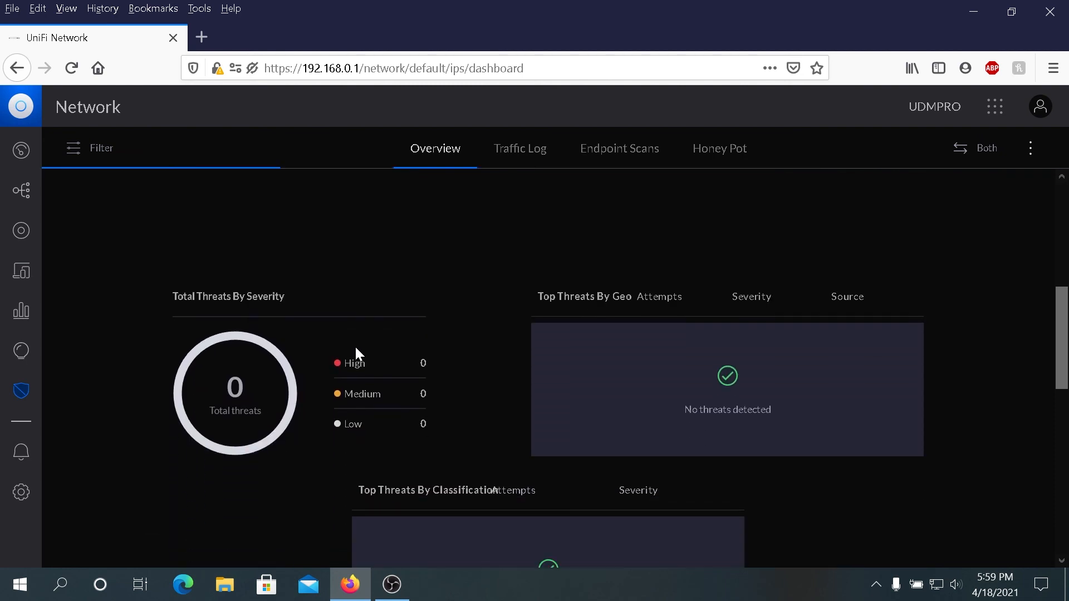
{"action": "scroll", "coordinate": [356, 349], "scroll_direction": "down", "scroll_amount": 2}
{"action": "scroll", "coordinate": [356, 354], "scroll_direction": "down", "scroll_amount": 3}
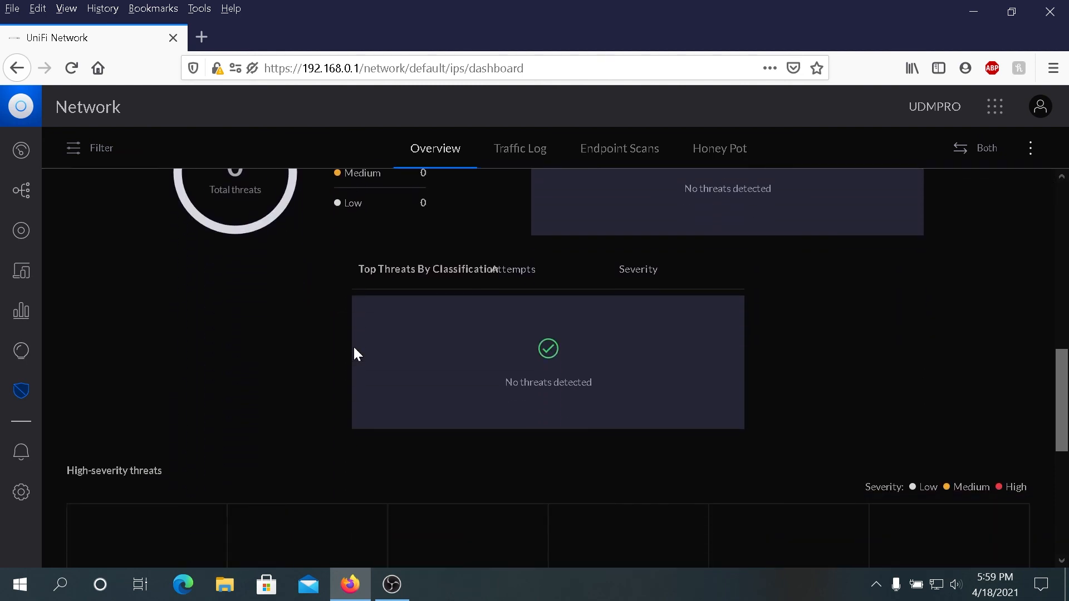
{"action": "scroll", "coordinate": [357, 354], "scroll_direction": "up", "scroll_amount": 5}
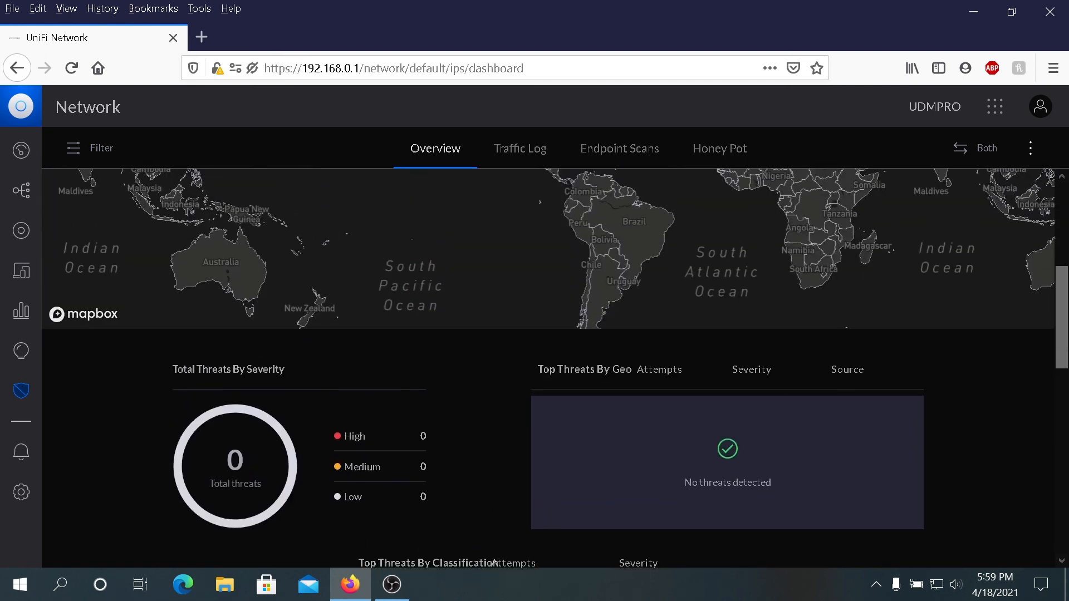
{"action": "scroll", "coordinate": [390, 355], "scroll_direction": "down", "scroll_amount": 3}
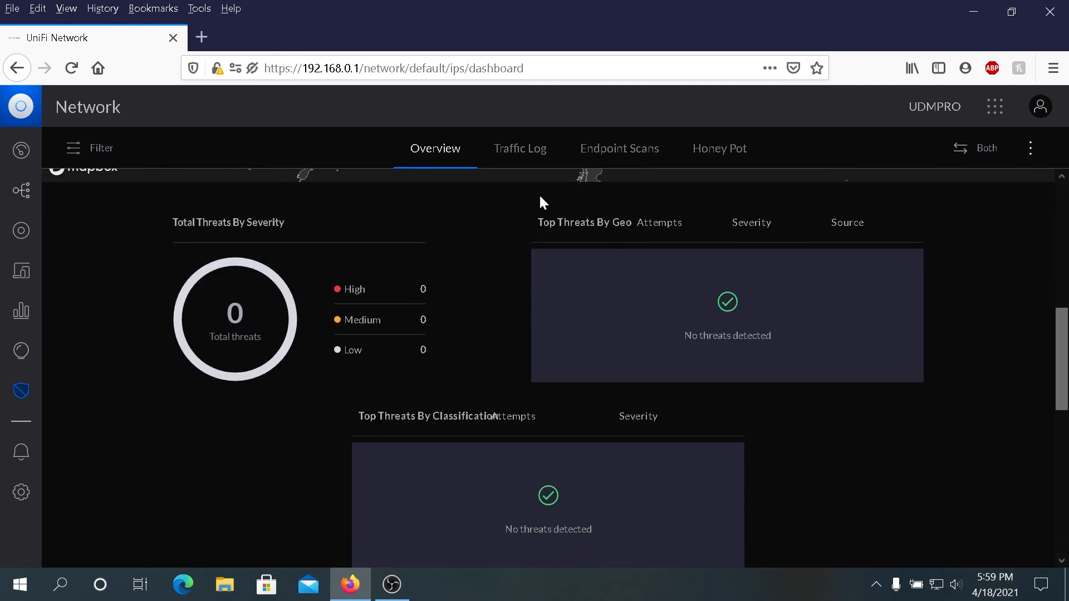
- Review the Traffic Log, Endpoint Scans and Honey Pot pages of Threat Management, and return to the Overview map
{"action": "left_click", "coordinate": [513, 165]}
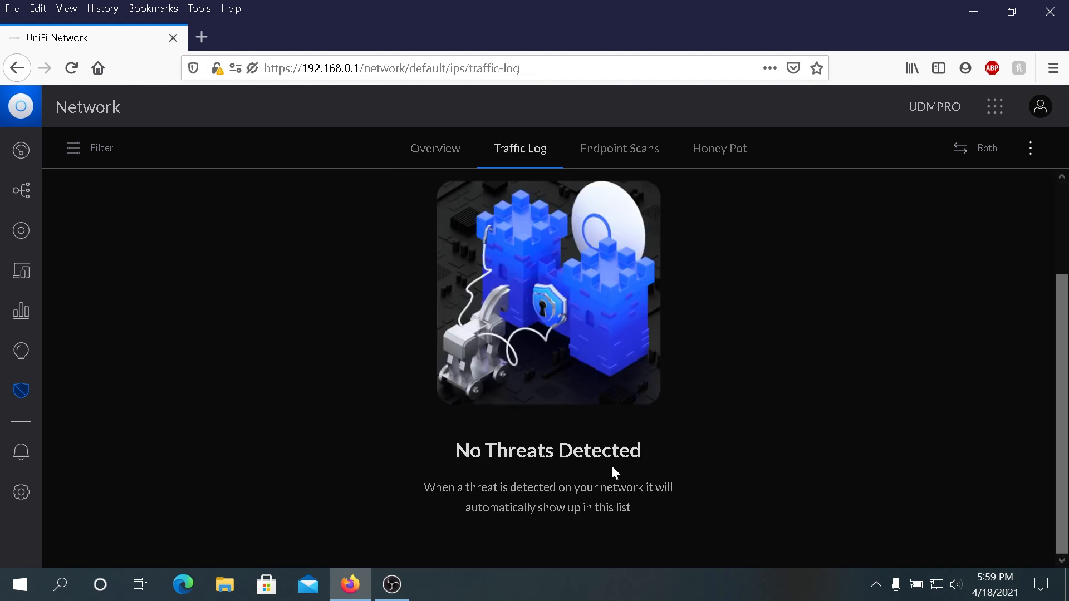
{"action": "scroll", "coordinate": [731, 414], "scroll_direction": "up", "scroll_amount": 3}
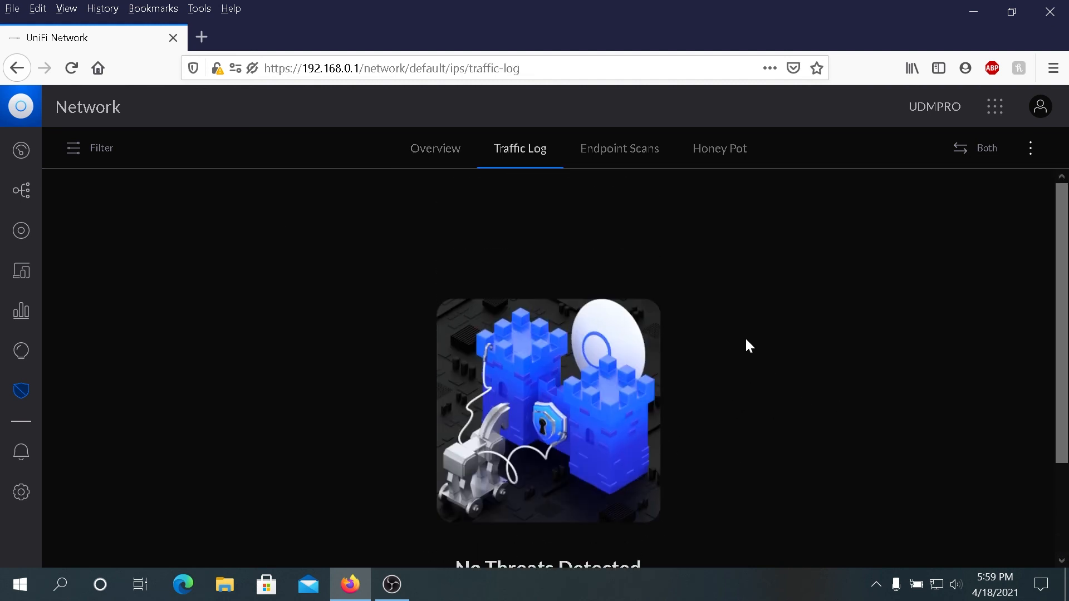
{"action": "left_click", "coordinate": [623, 166]}
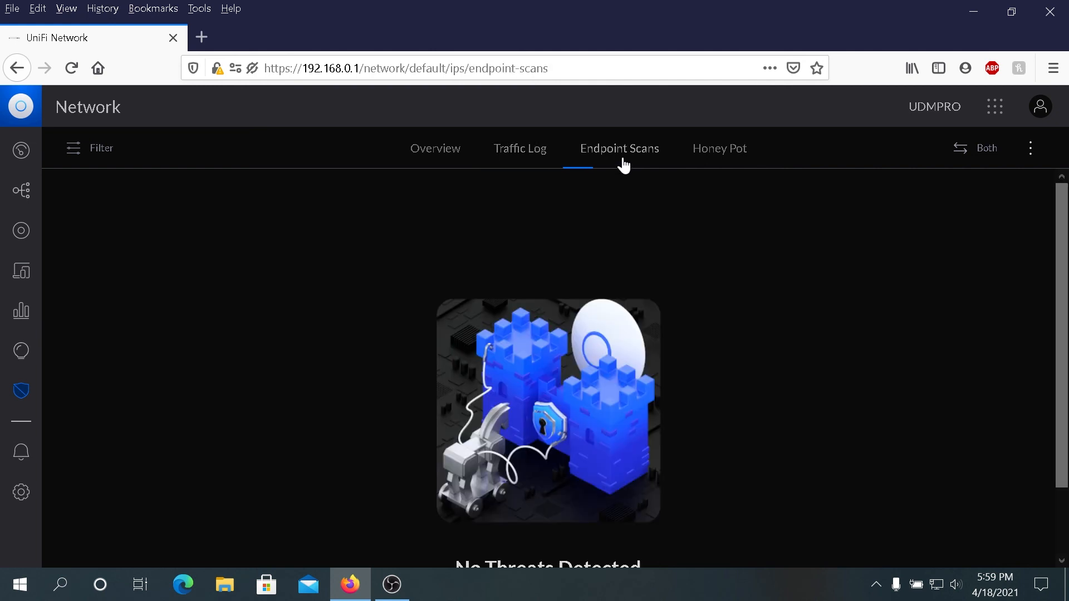
{"action": "left_click", "coordinate": [712, 163]}
{"action": "scroll", "coordinate": [780, 331], "scroll_direction": "down", "scroll_amount": 2}
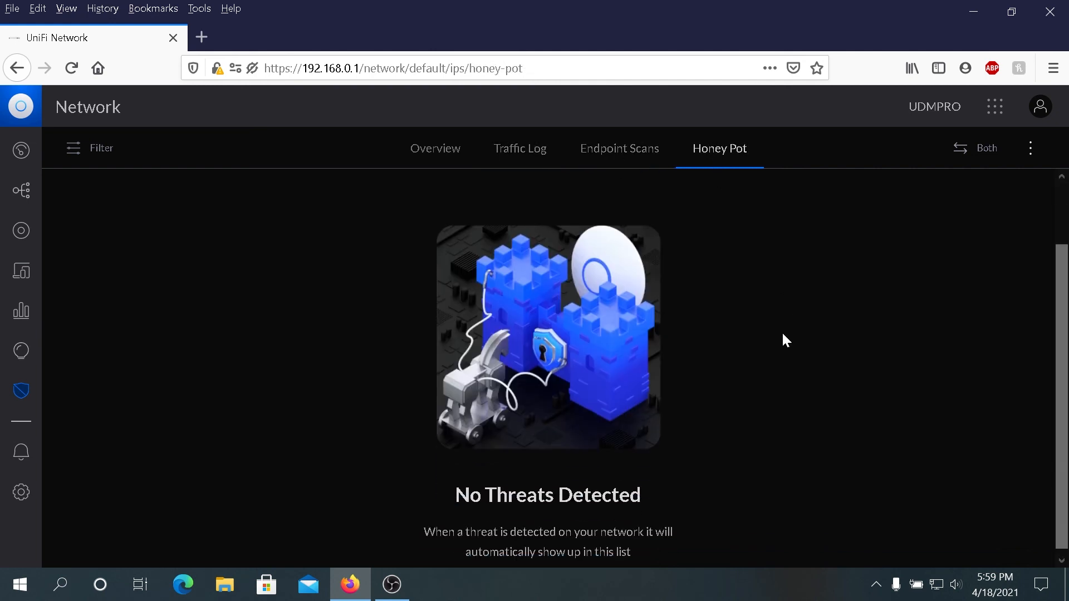
{"action": "scroll", "coordinate": [666, 359], "scroll_direction": "up", "scroll_amount": 2}
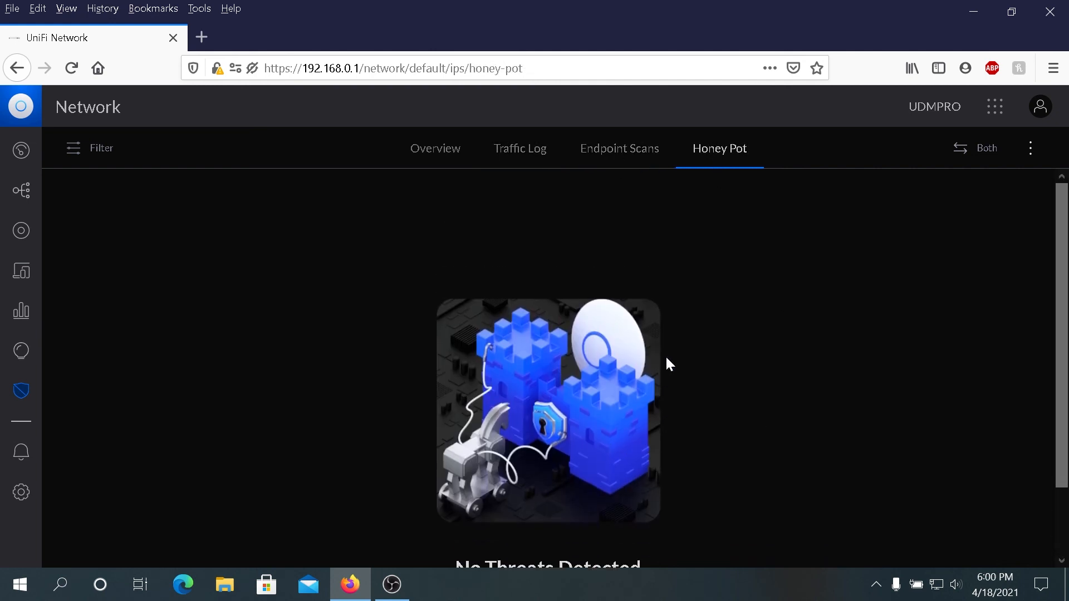
{"action": "left_click", "coordinate": [443, 148]}
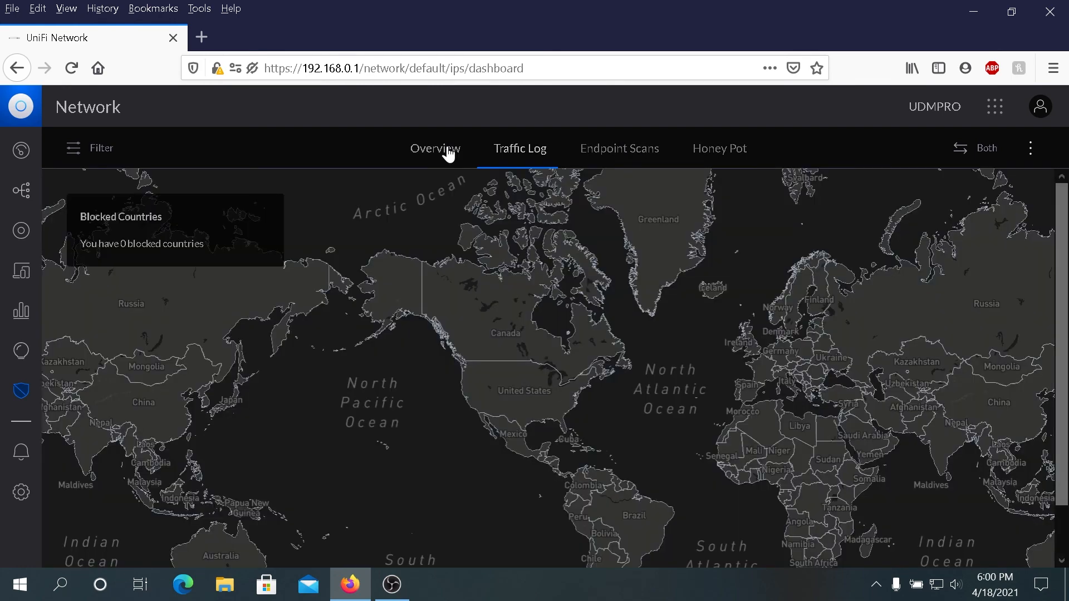